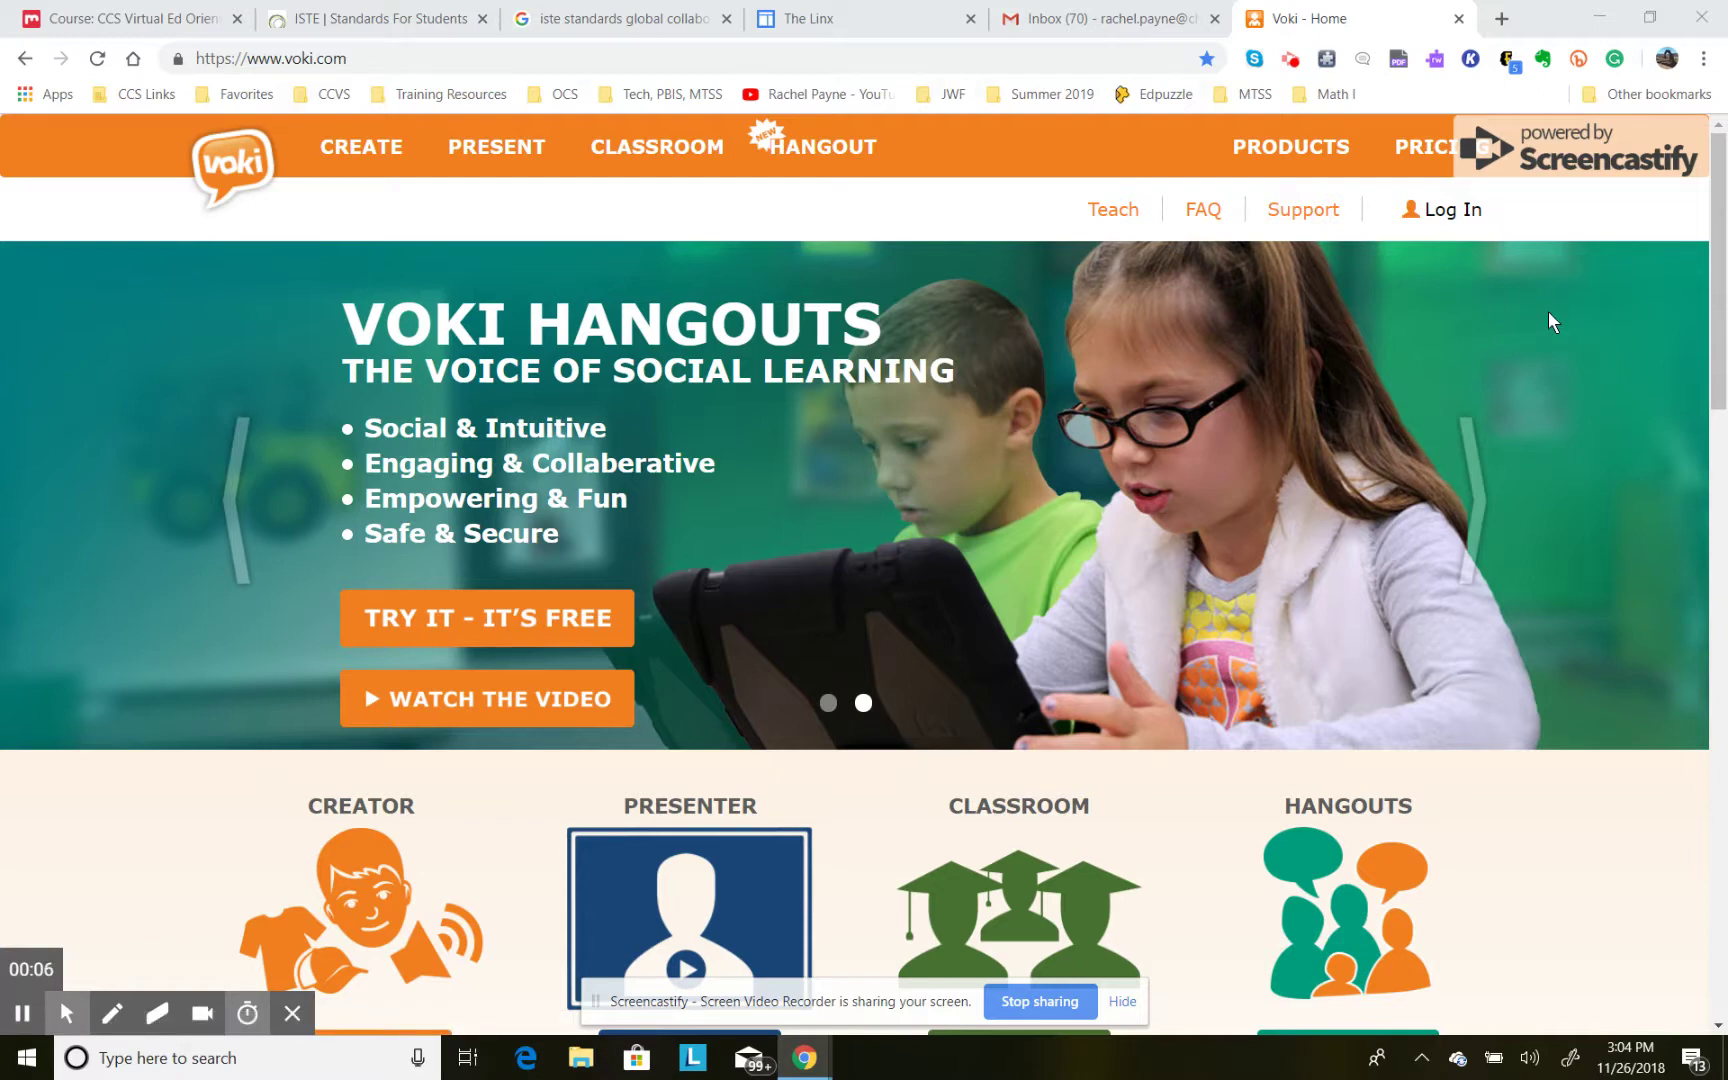
Open the Voki login form so the saved username and password autofill.
click(1418, 210)
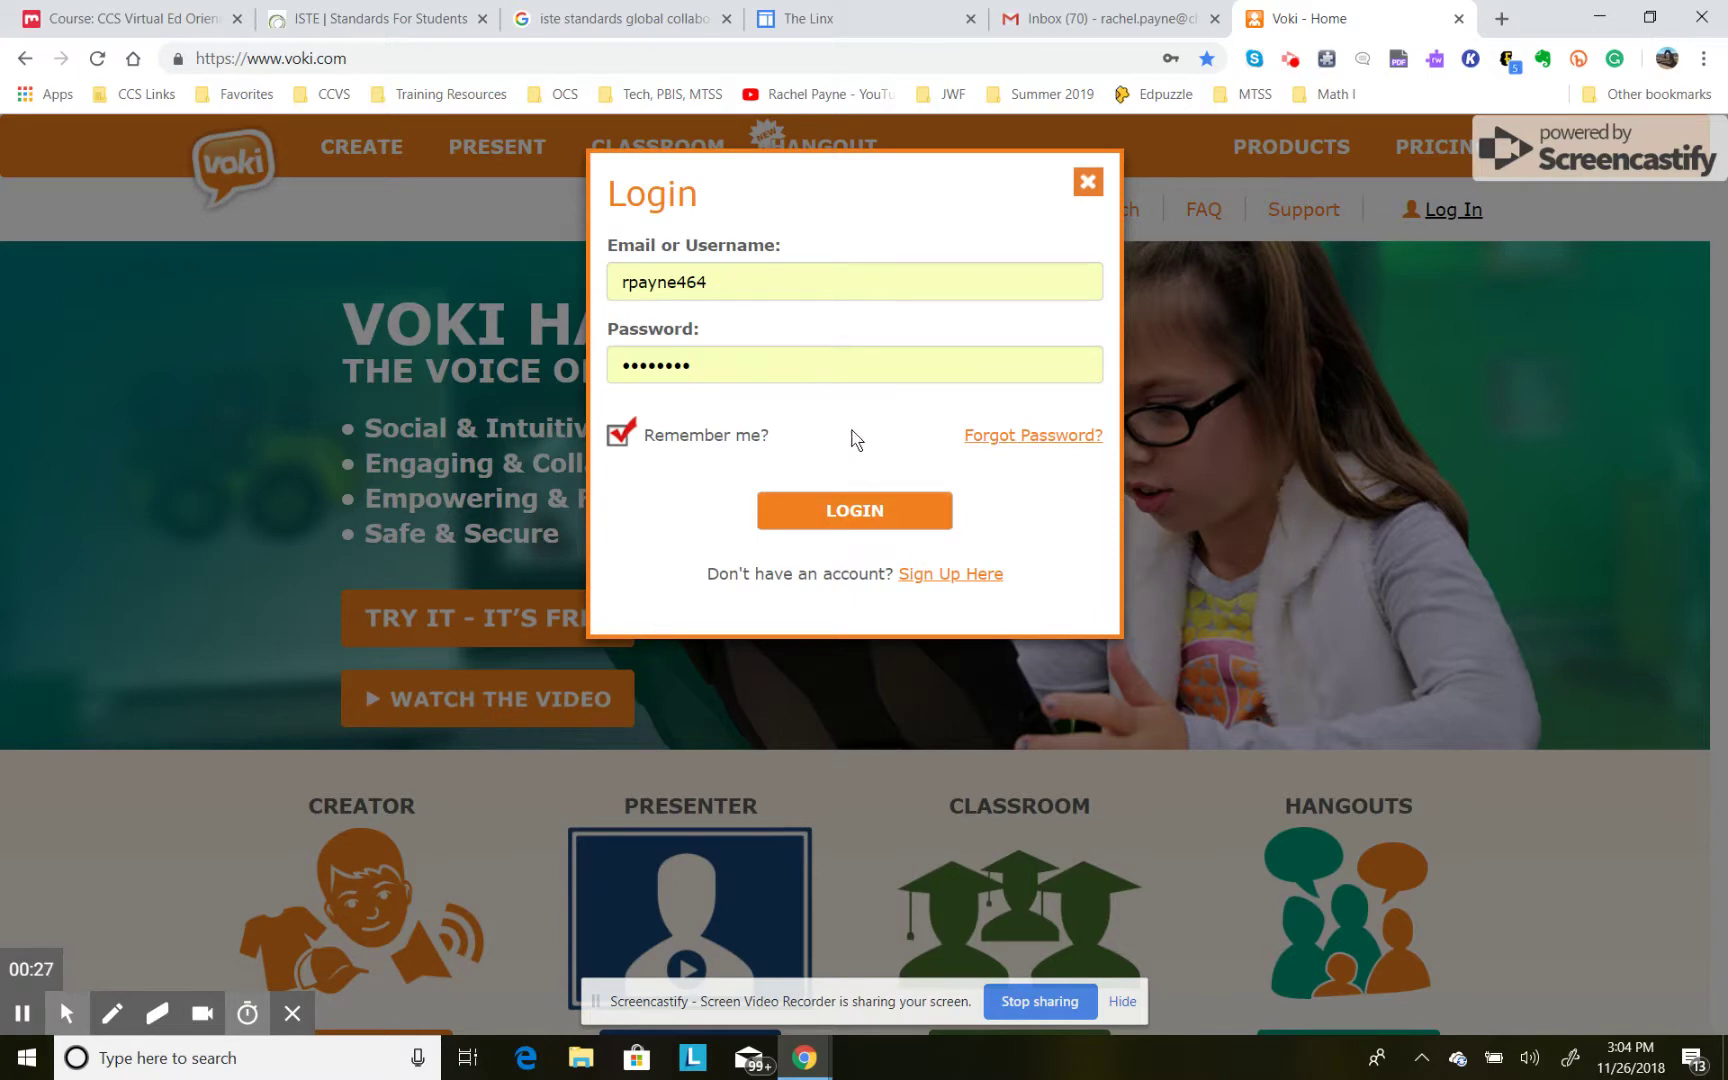
Log in with the saved account and open the profile avatar editor showing the groundhog.
click(832, 512)
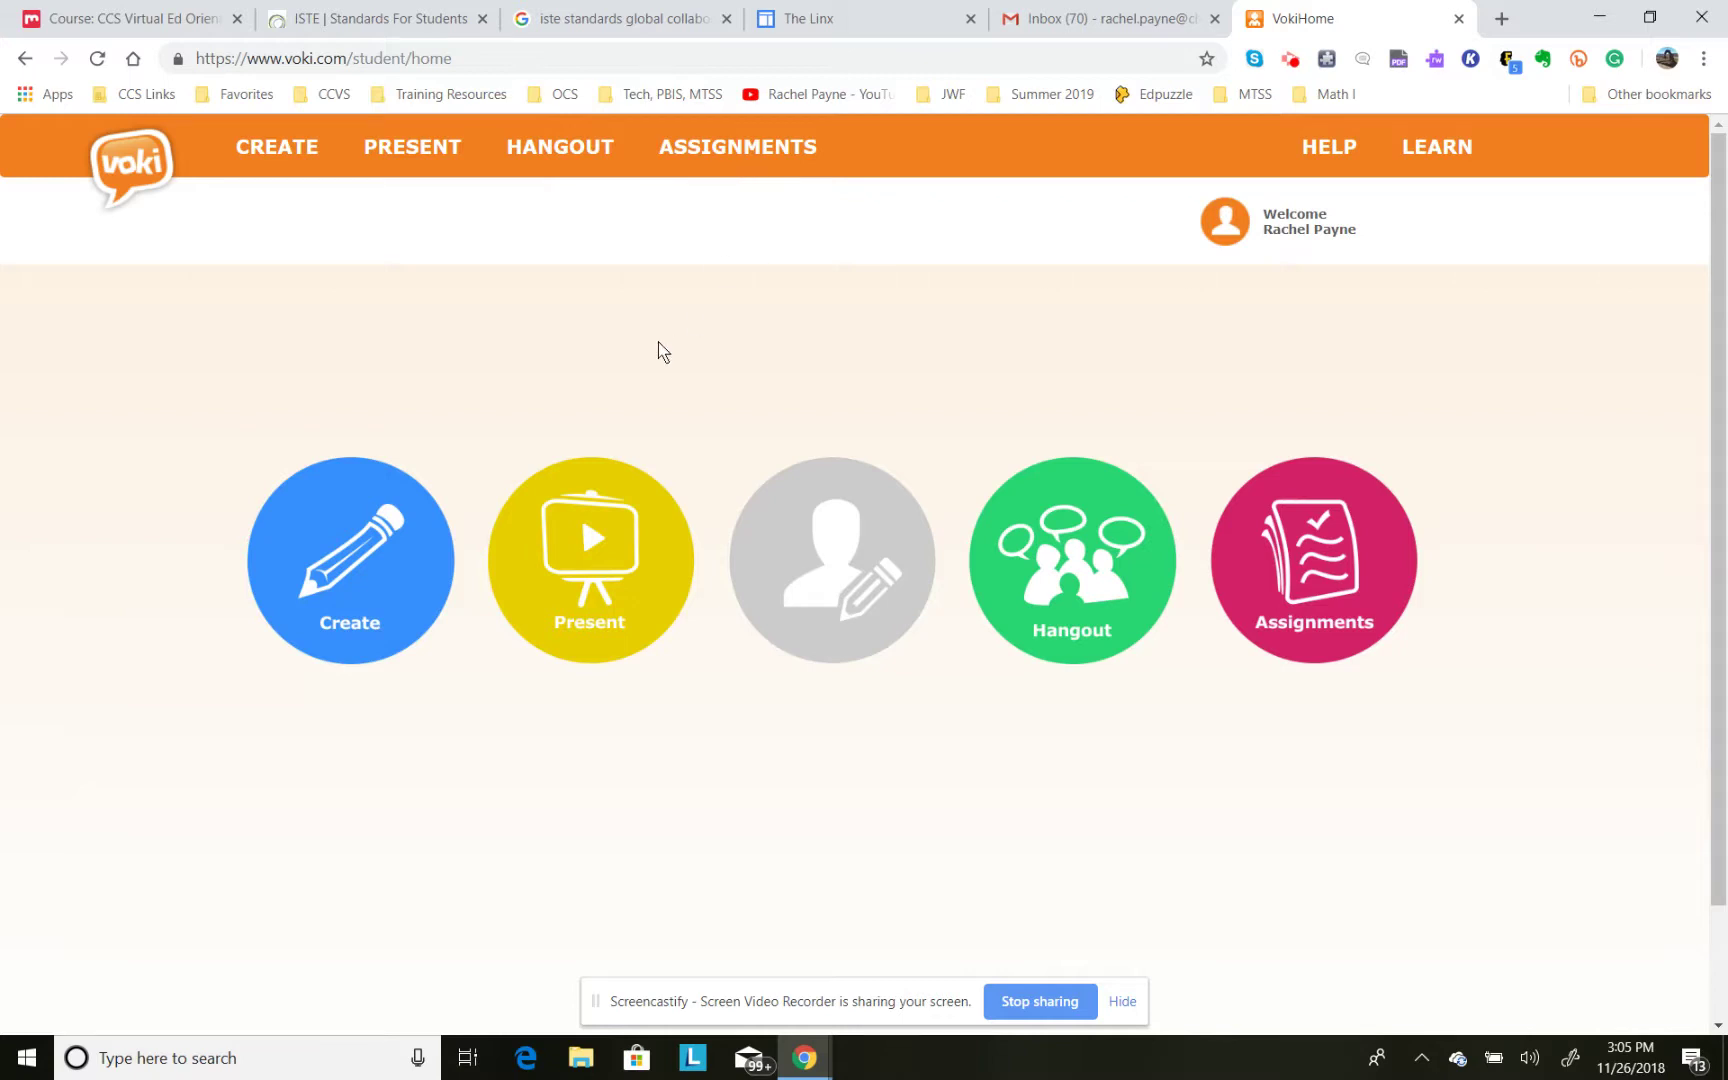
click(357, 538)
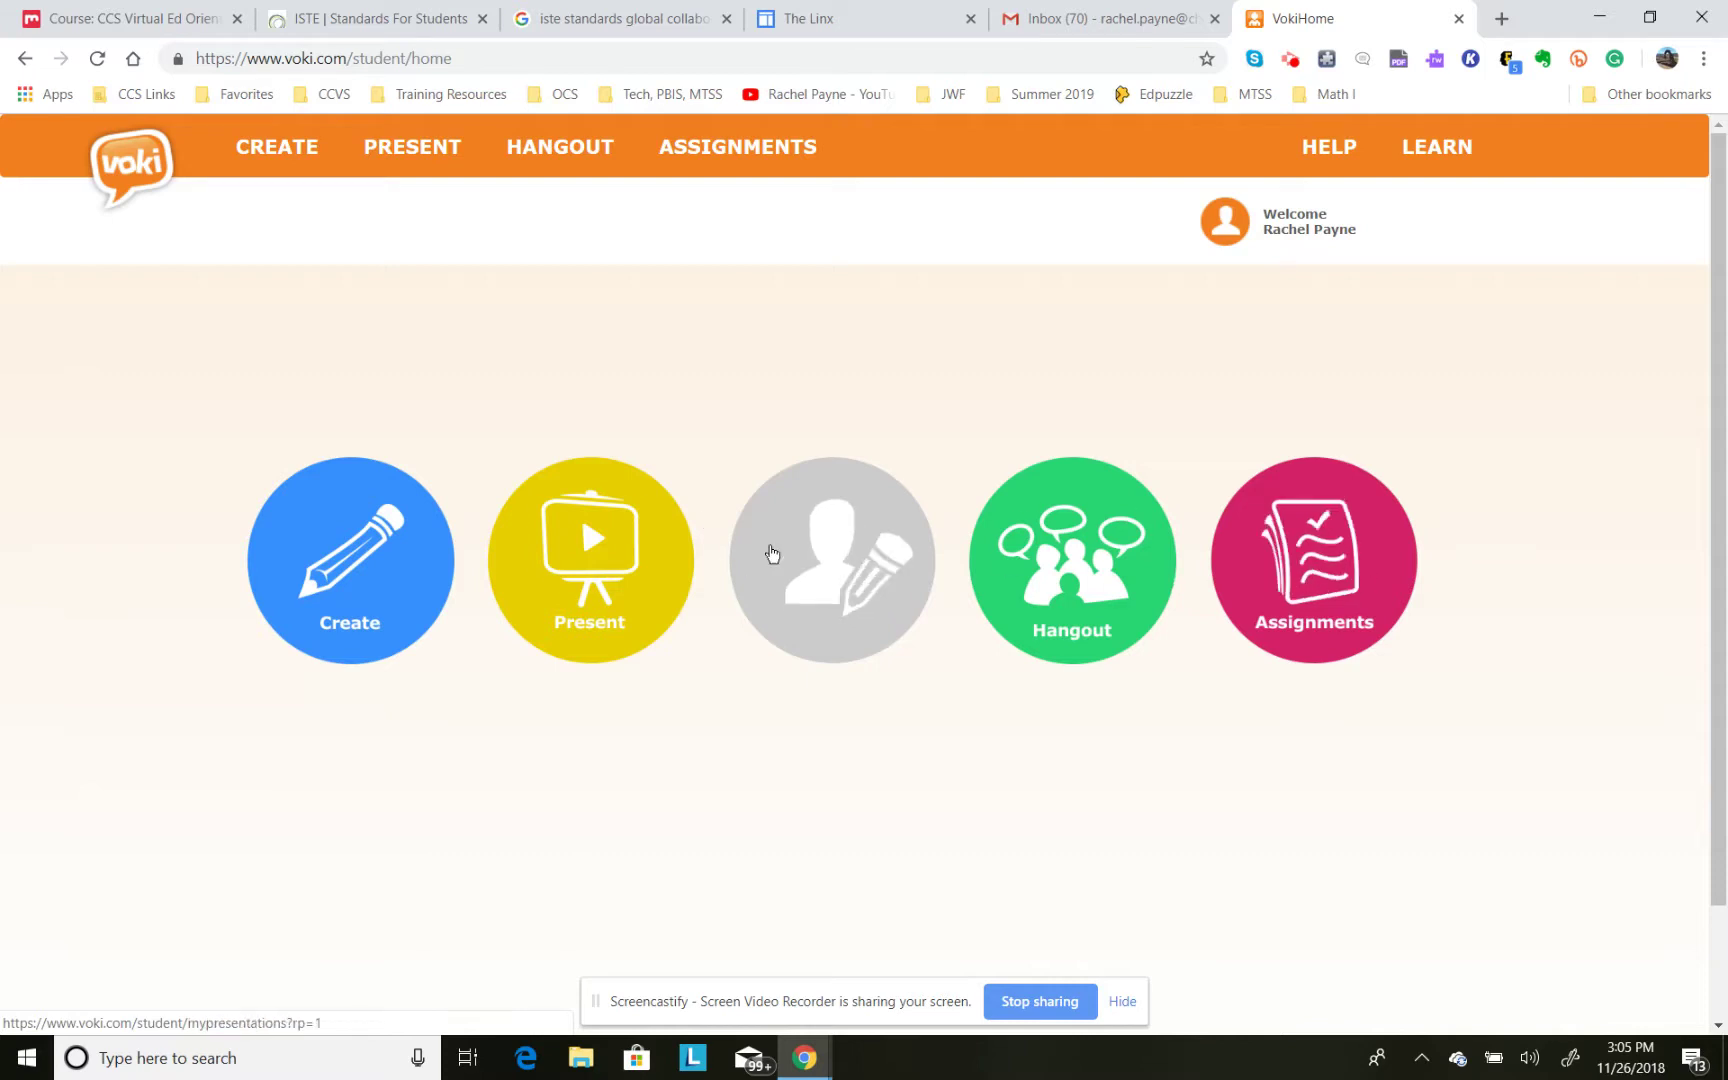
click(820, 549)
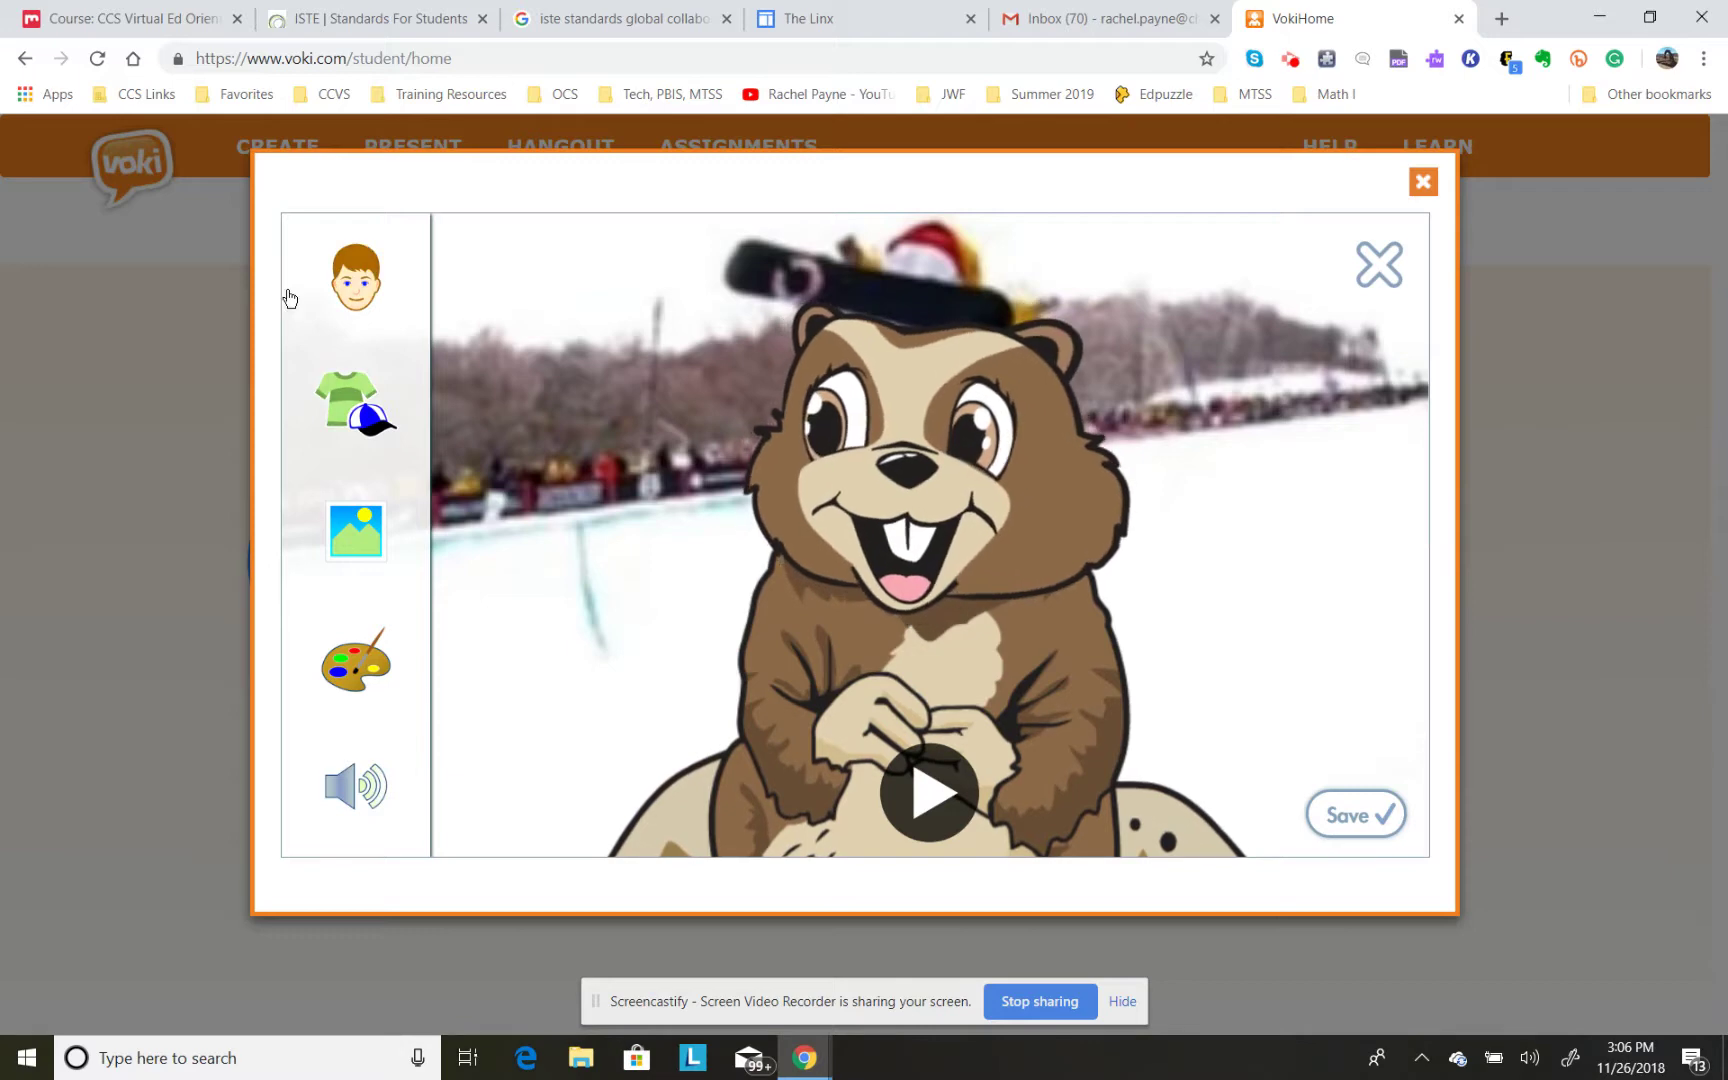
Replace the groundhog with the red-haired woman in a black jacket from All Characters.
click(361, 295)
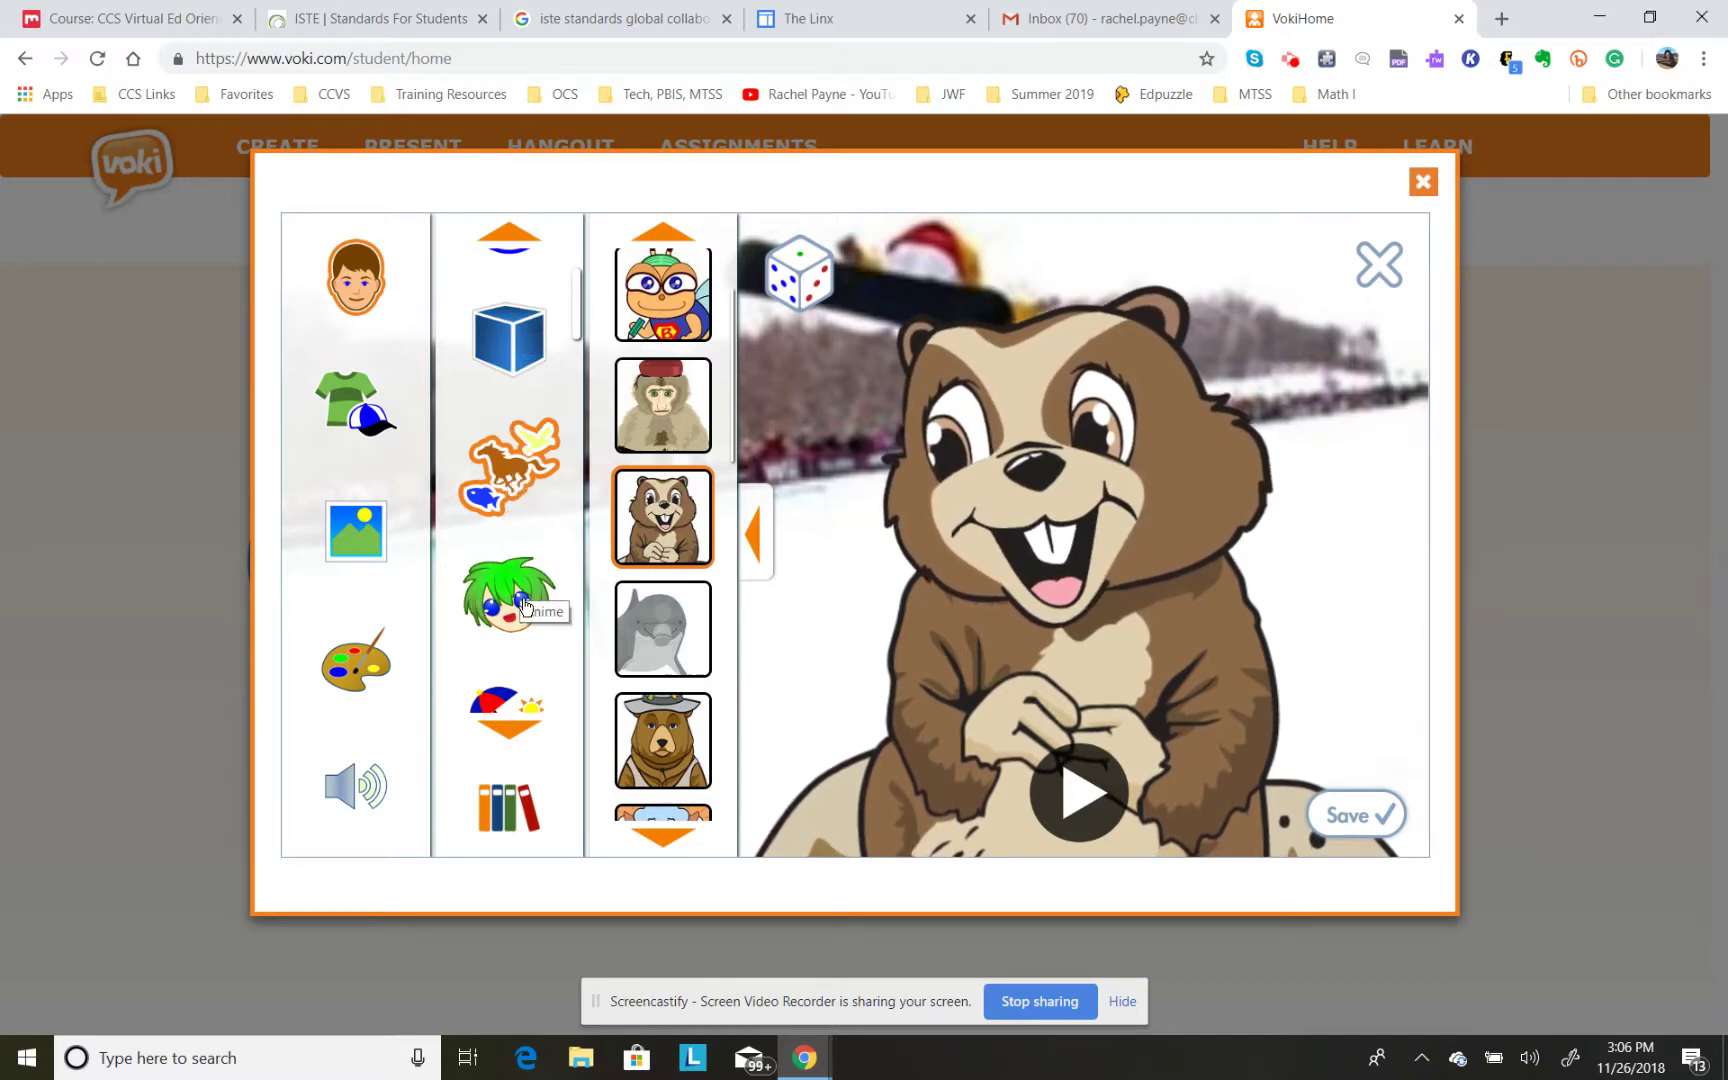
click(530, 728)
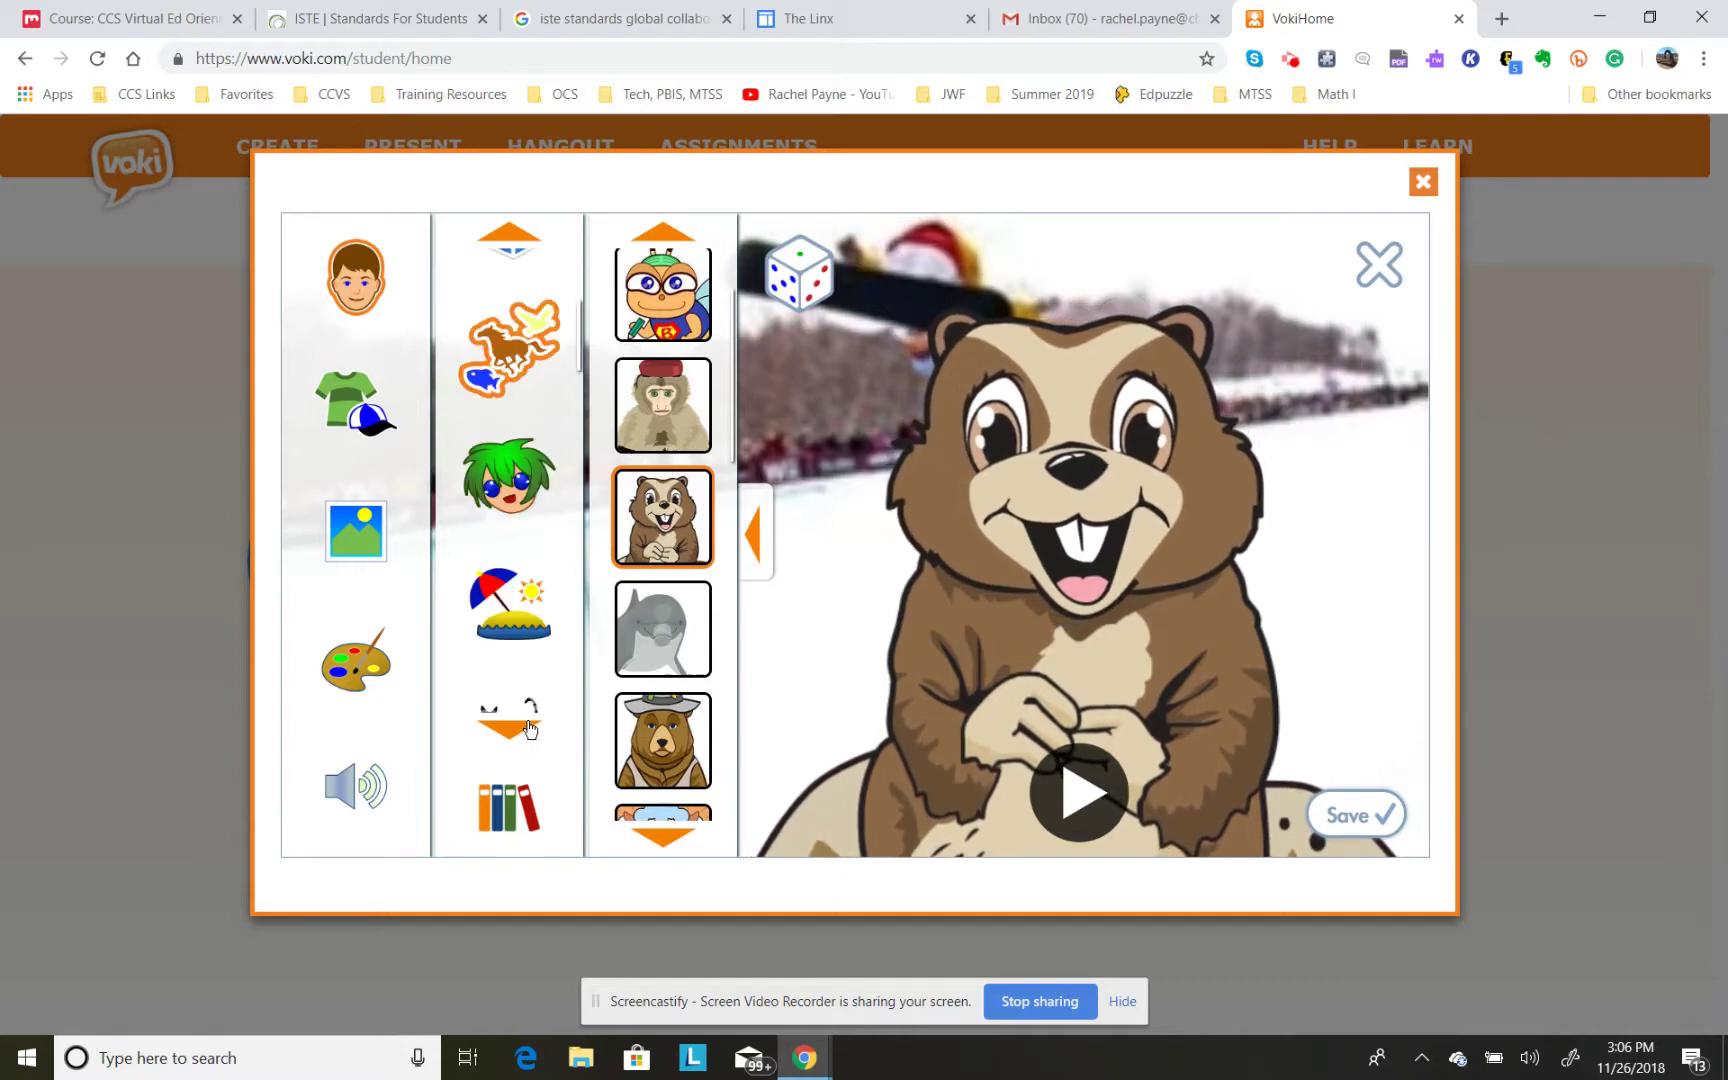
click(517, 242)
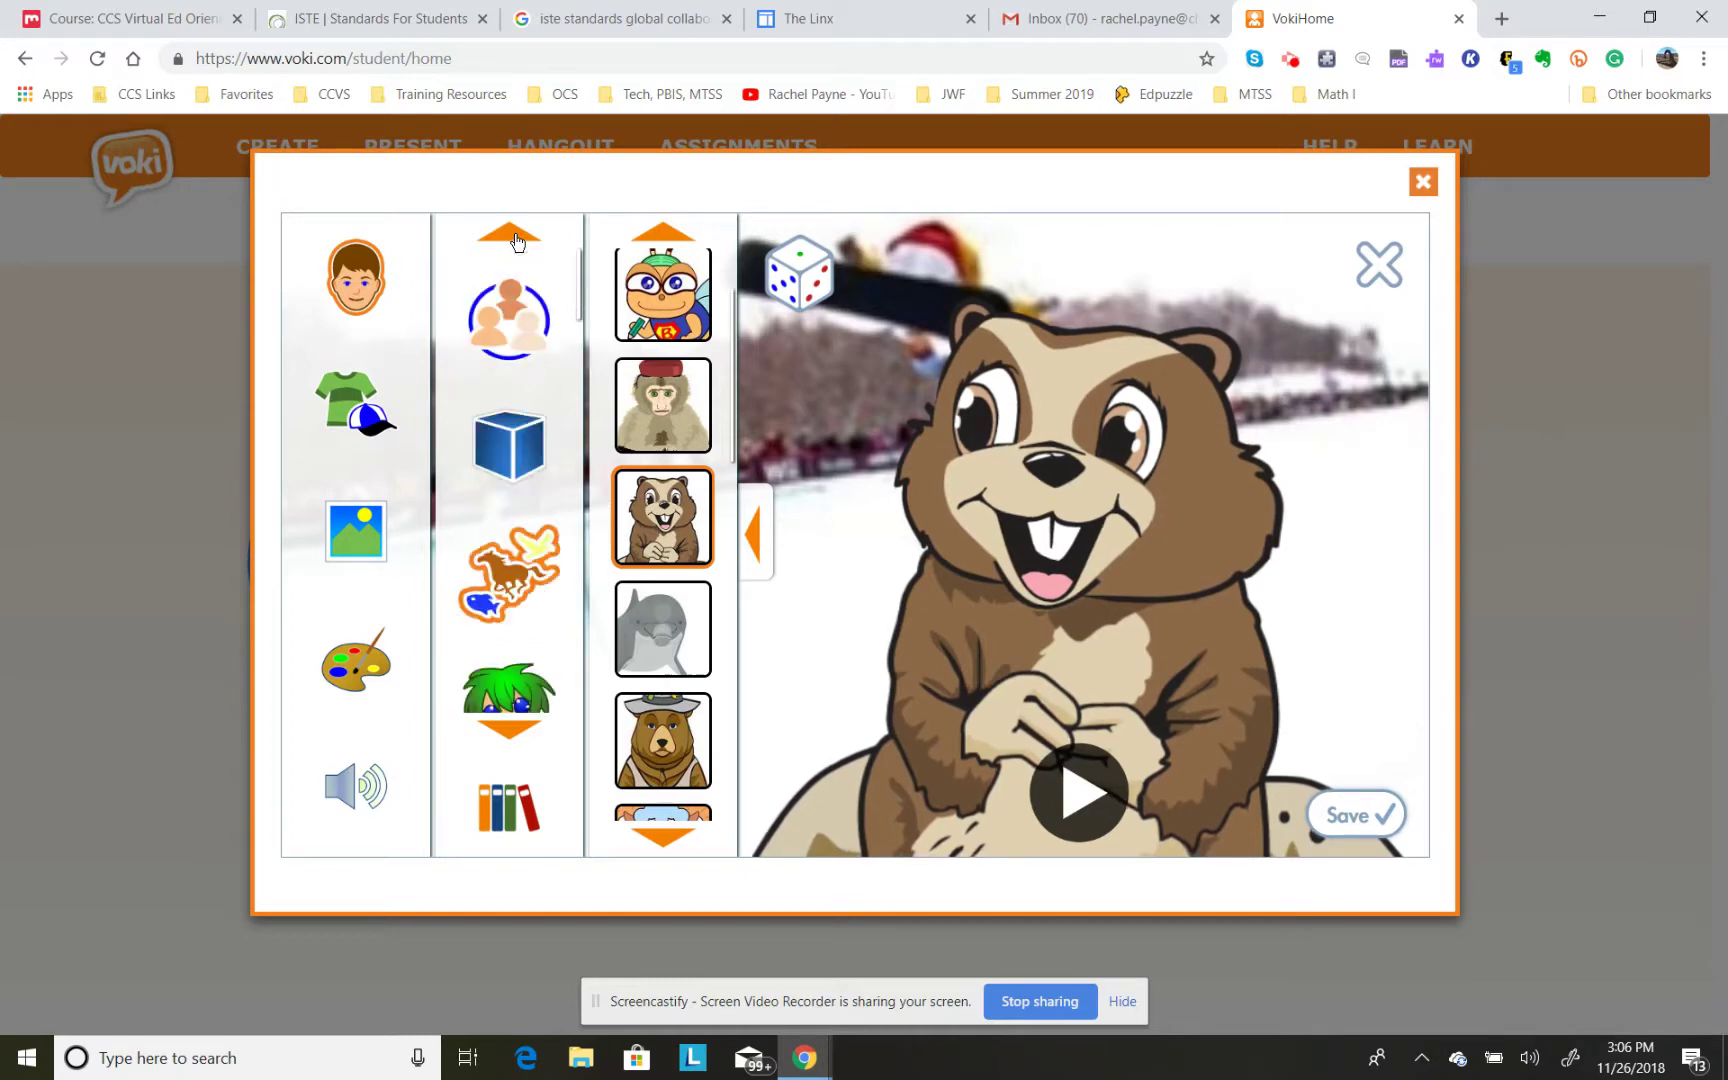
click(494, 355)
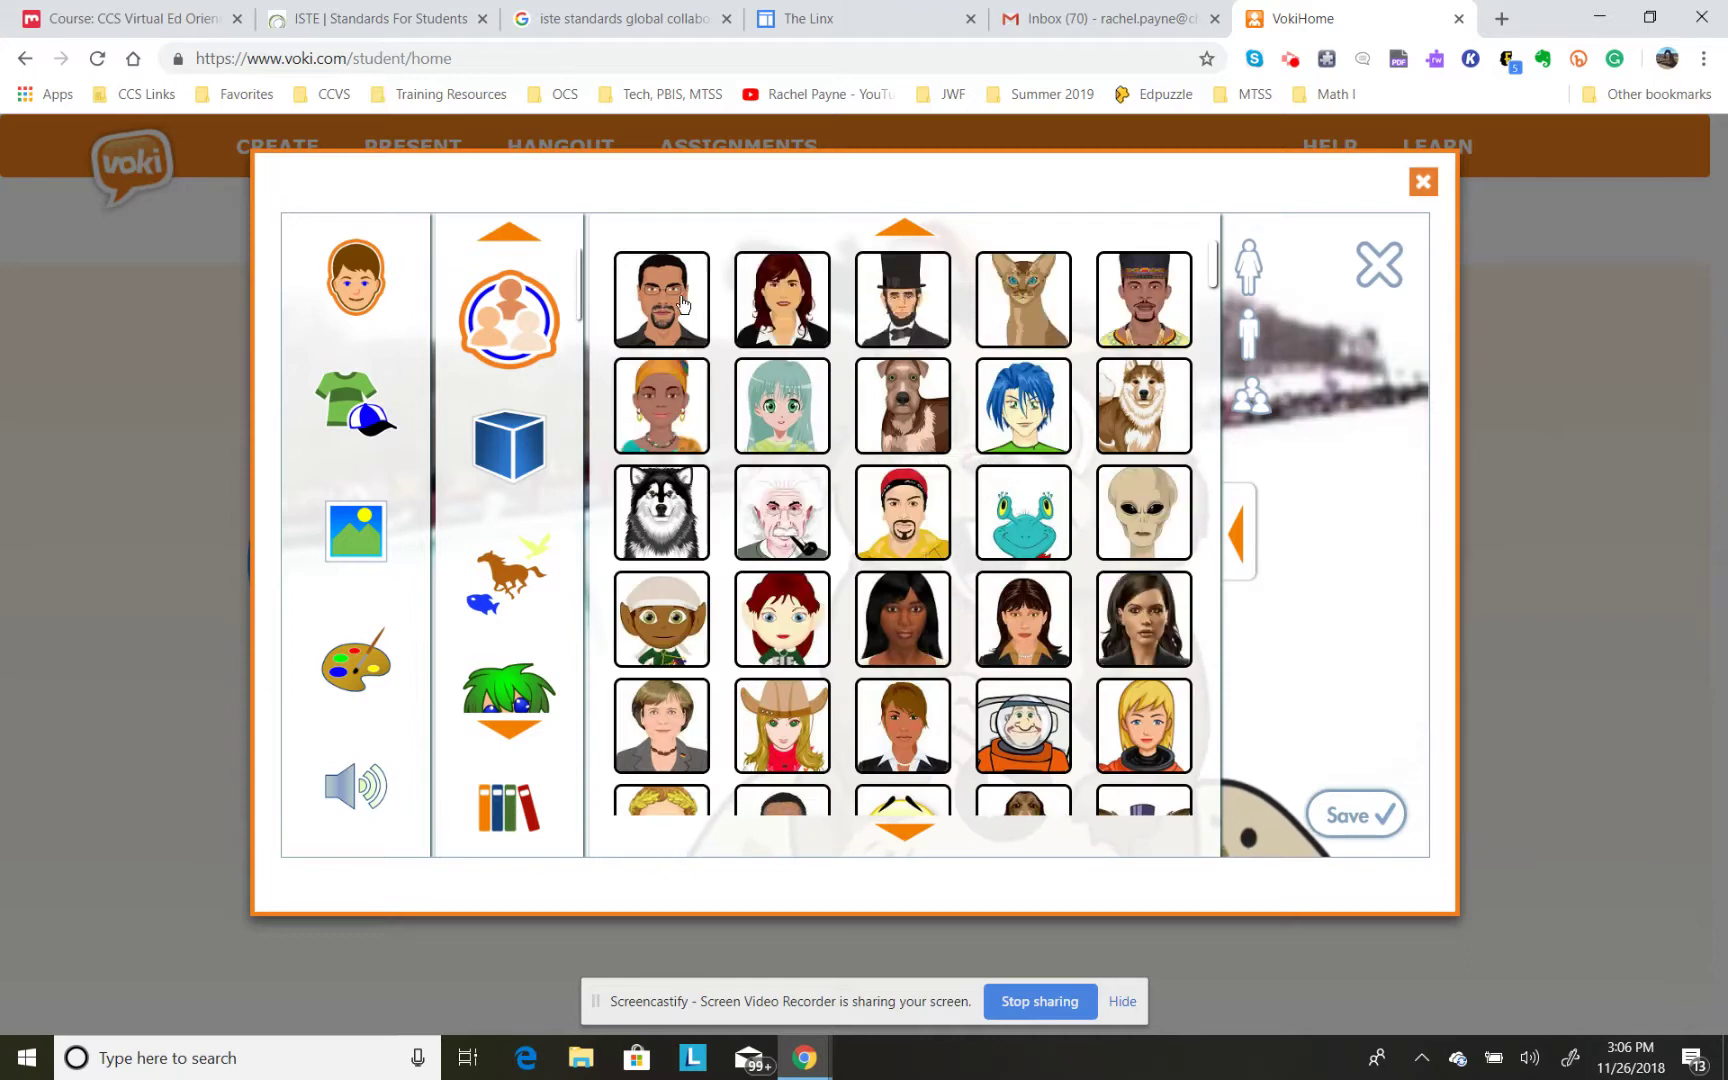
click(805, 305)
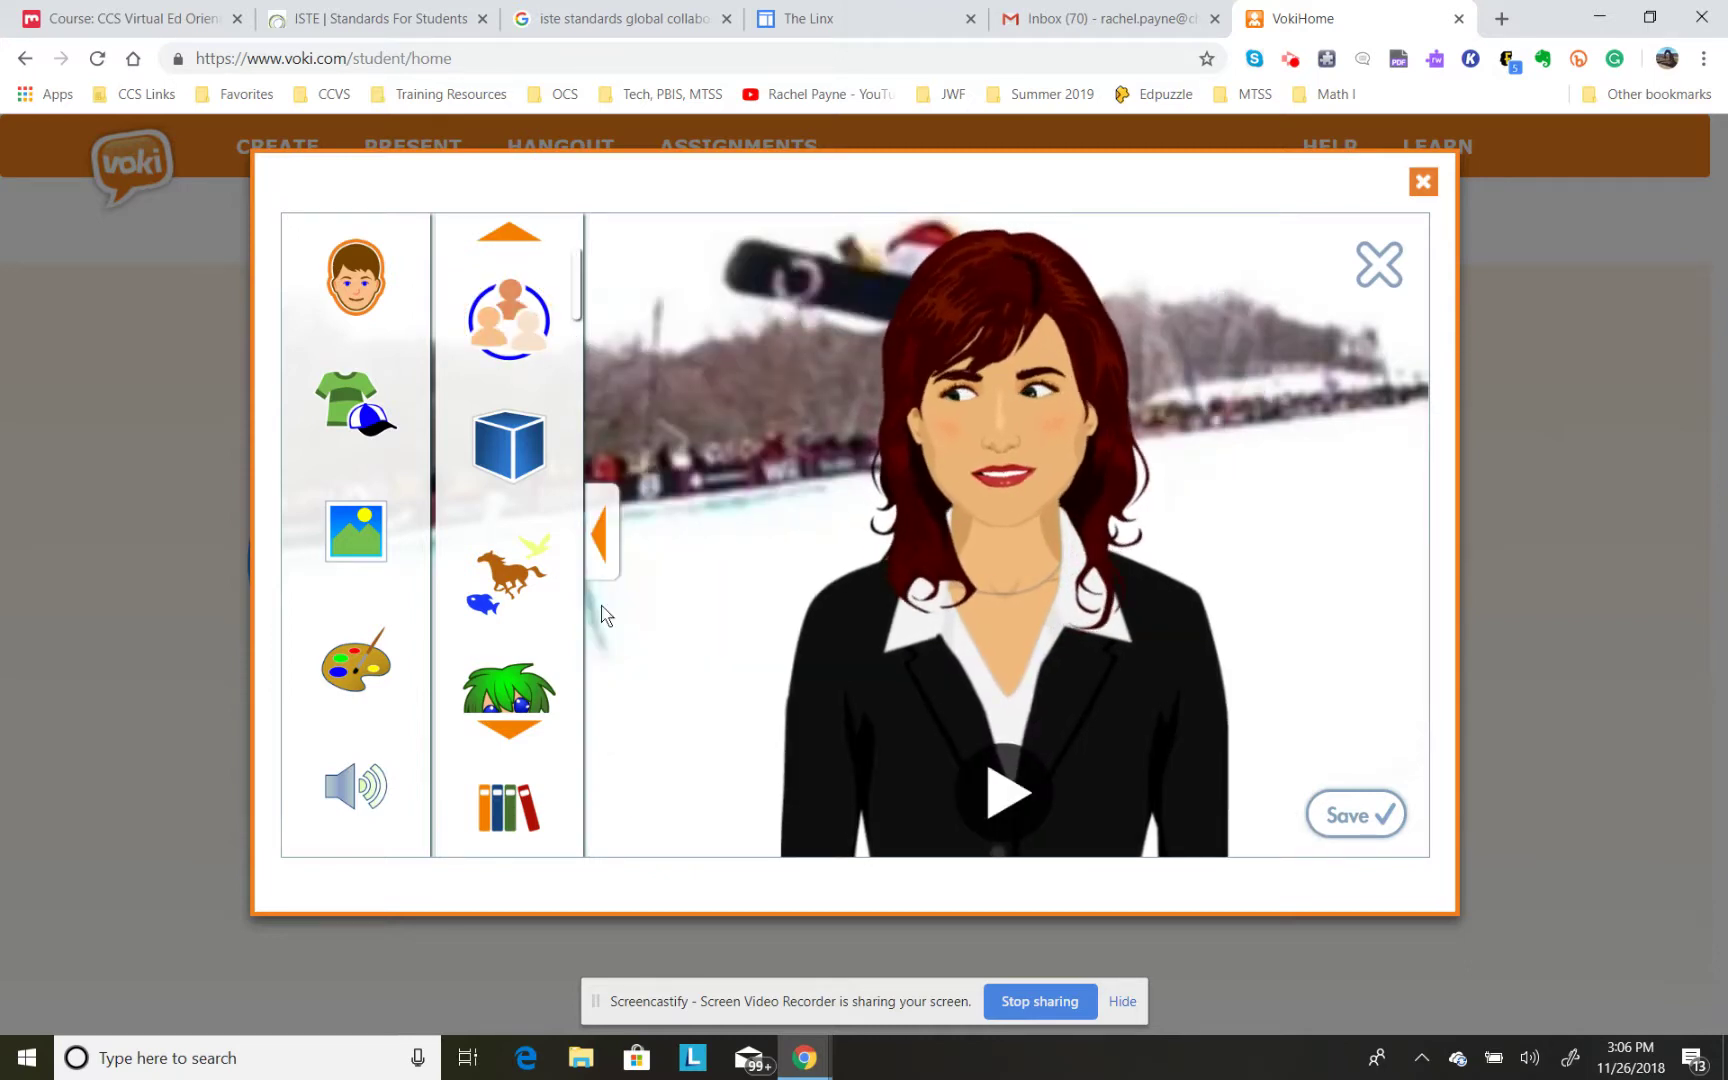
click(348, 437)
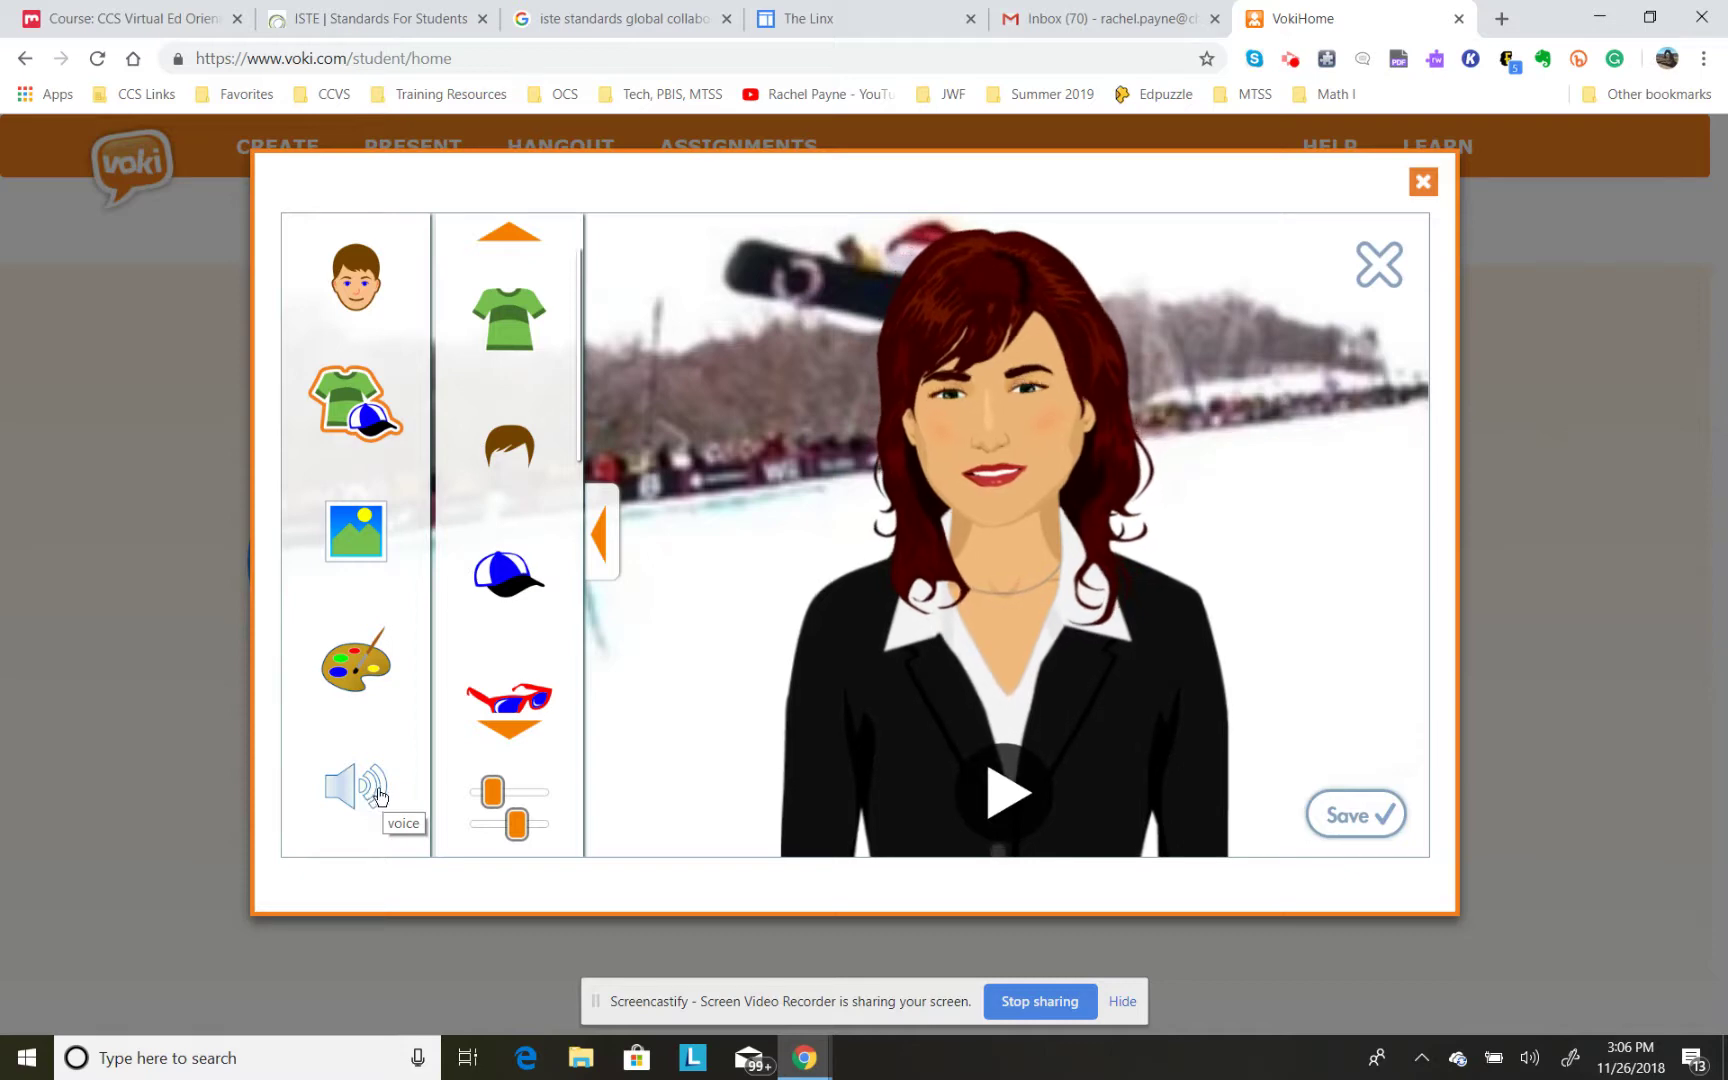
Record a short Microphone Recording voice message for the red-haired woman avatar.
click(379, 796)
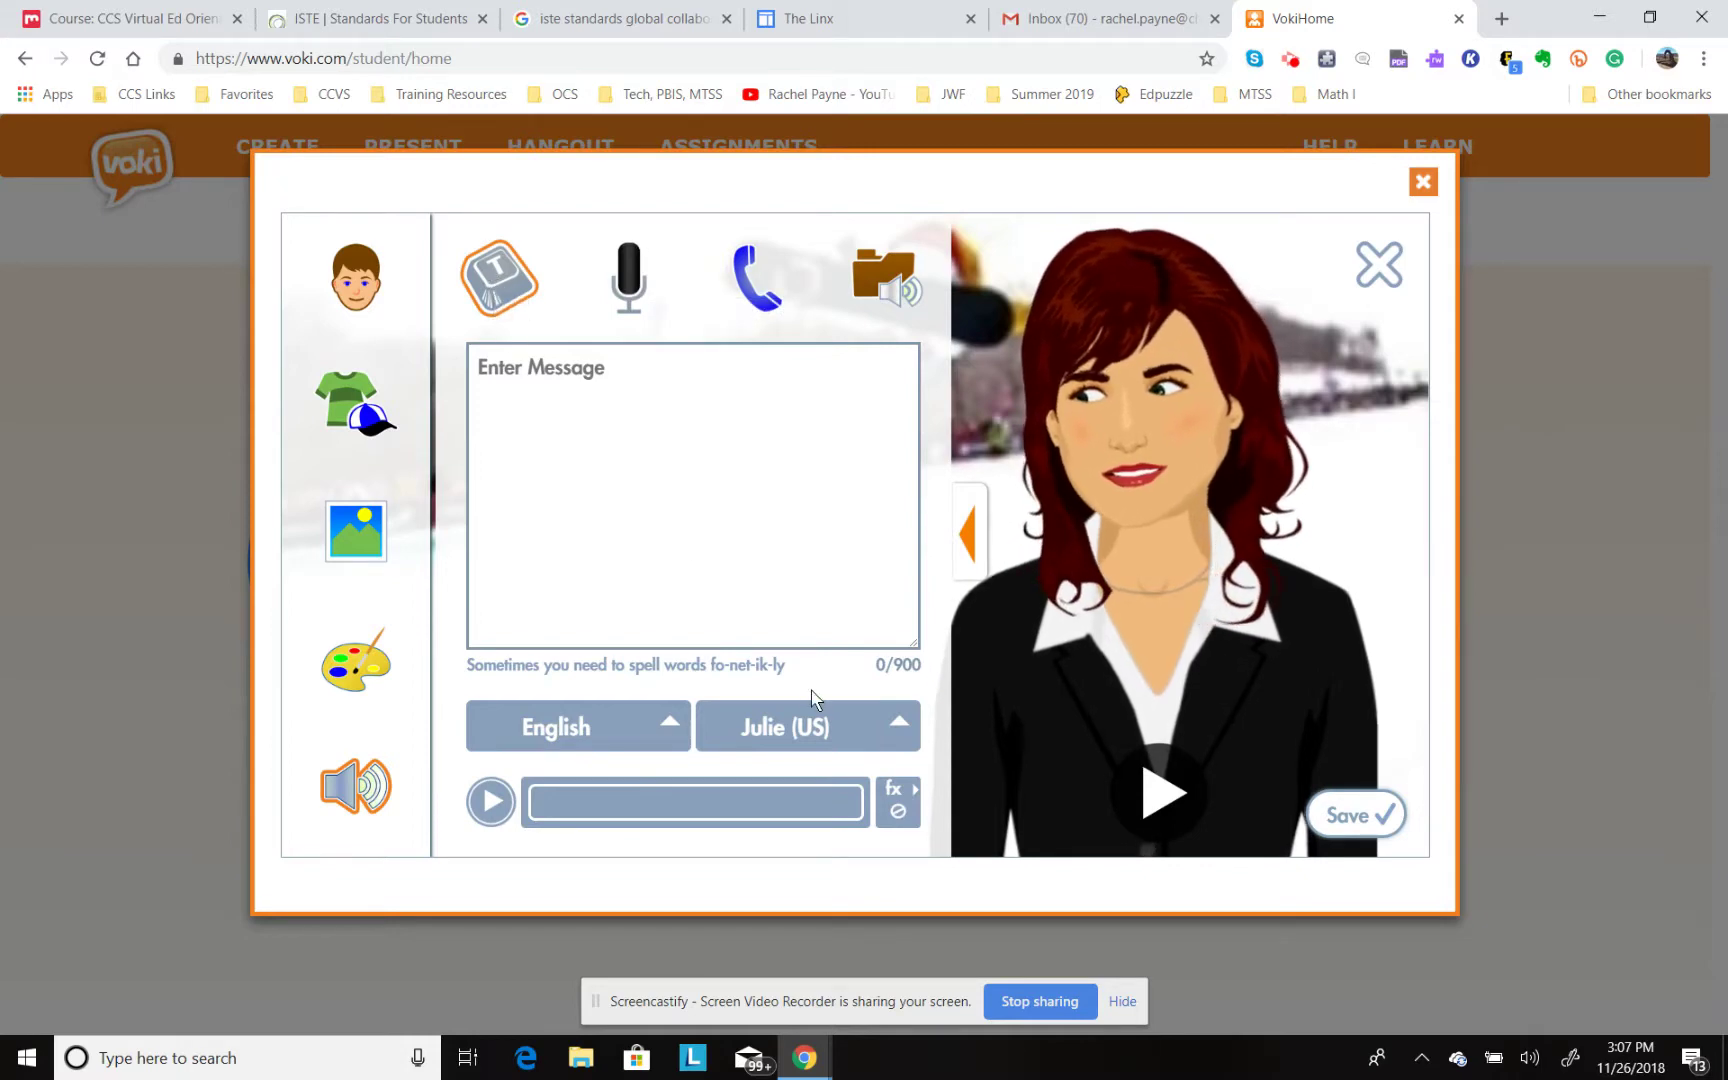
click(638, 276)
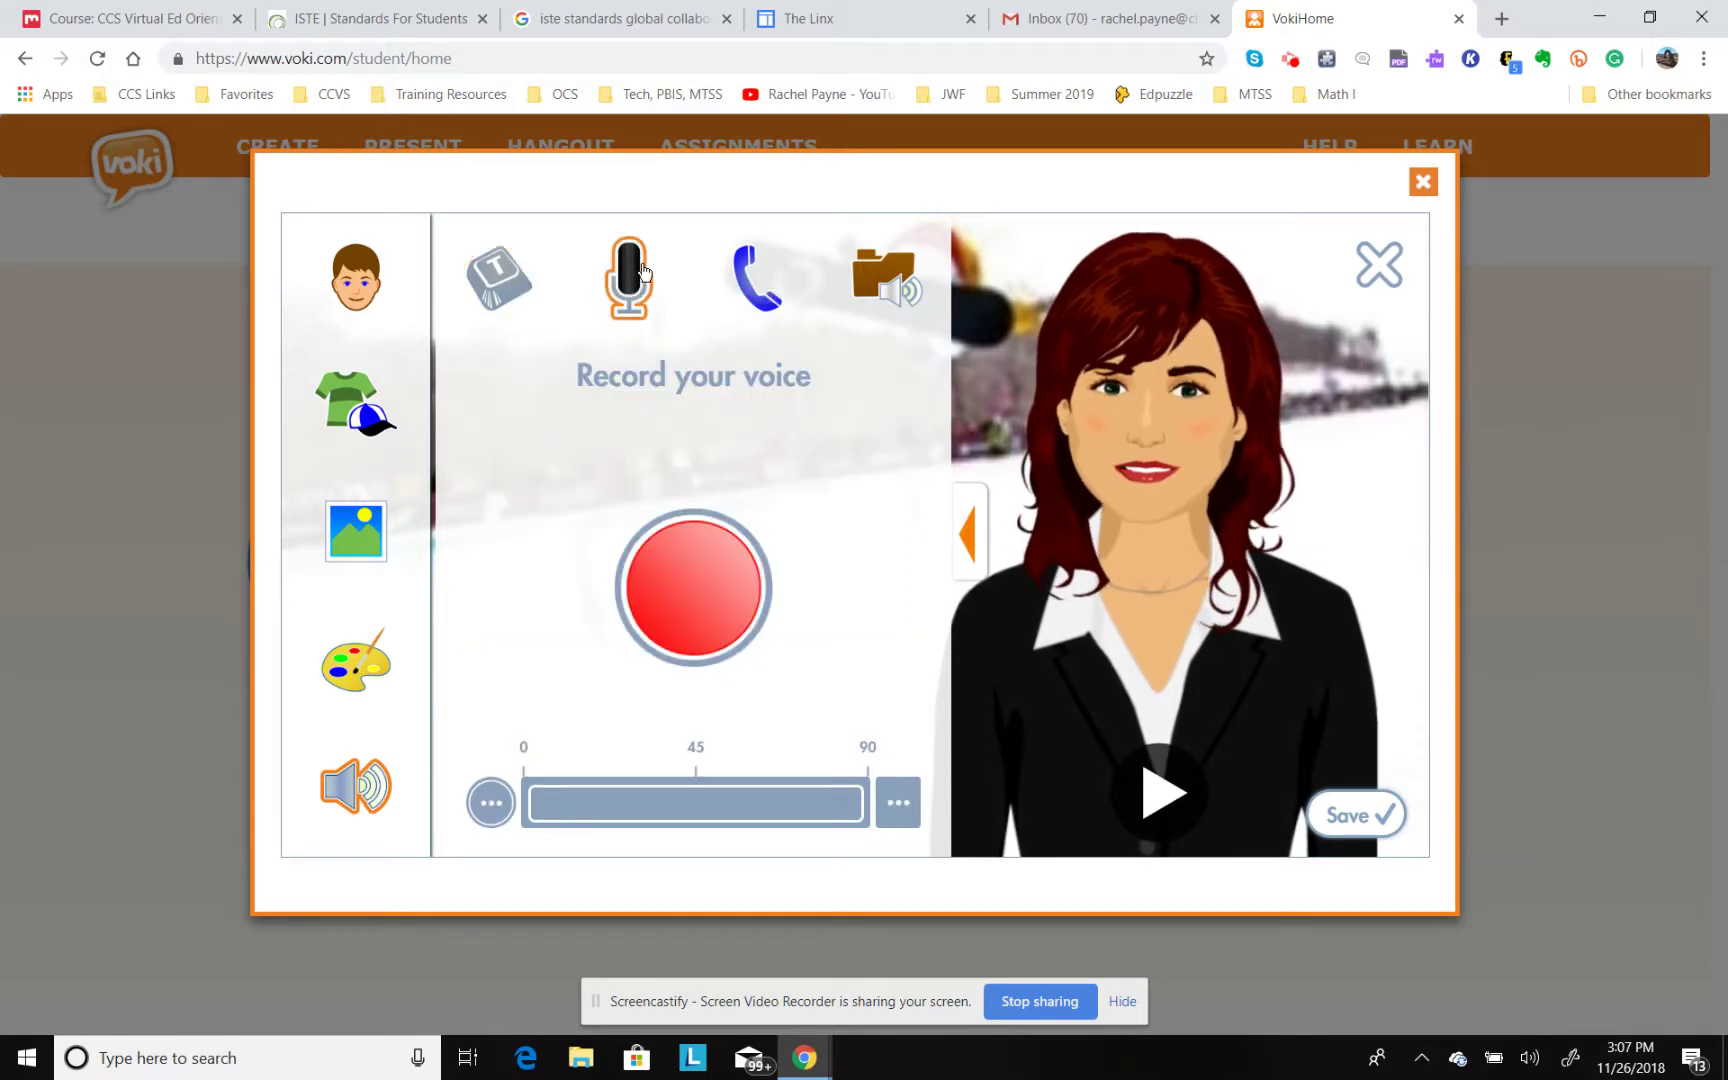
click(683, 593)
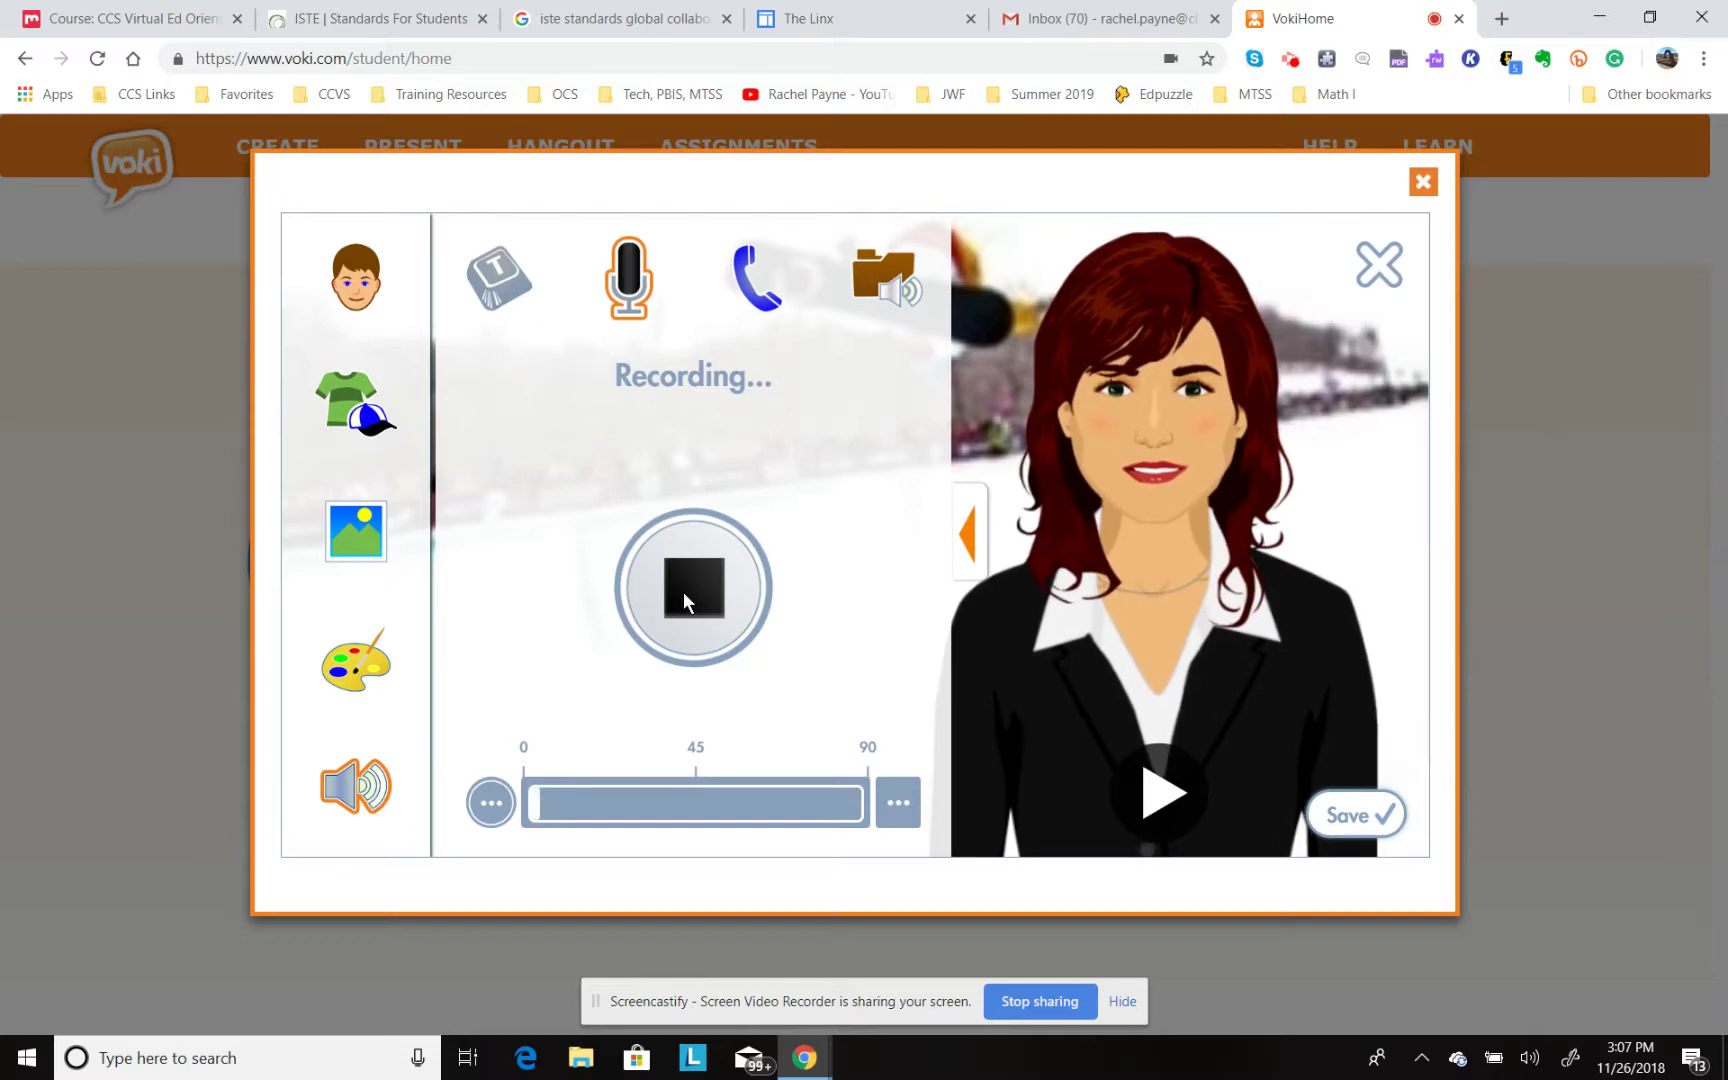
click(683, 593)
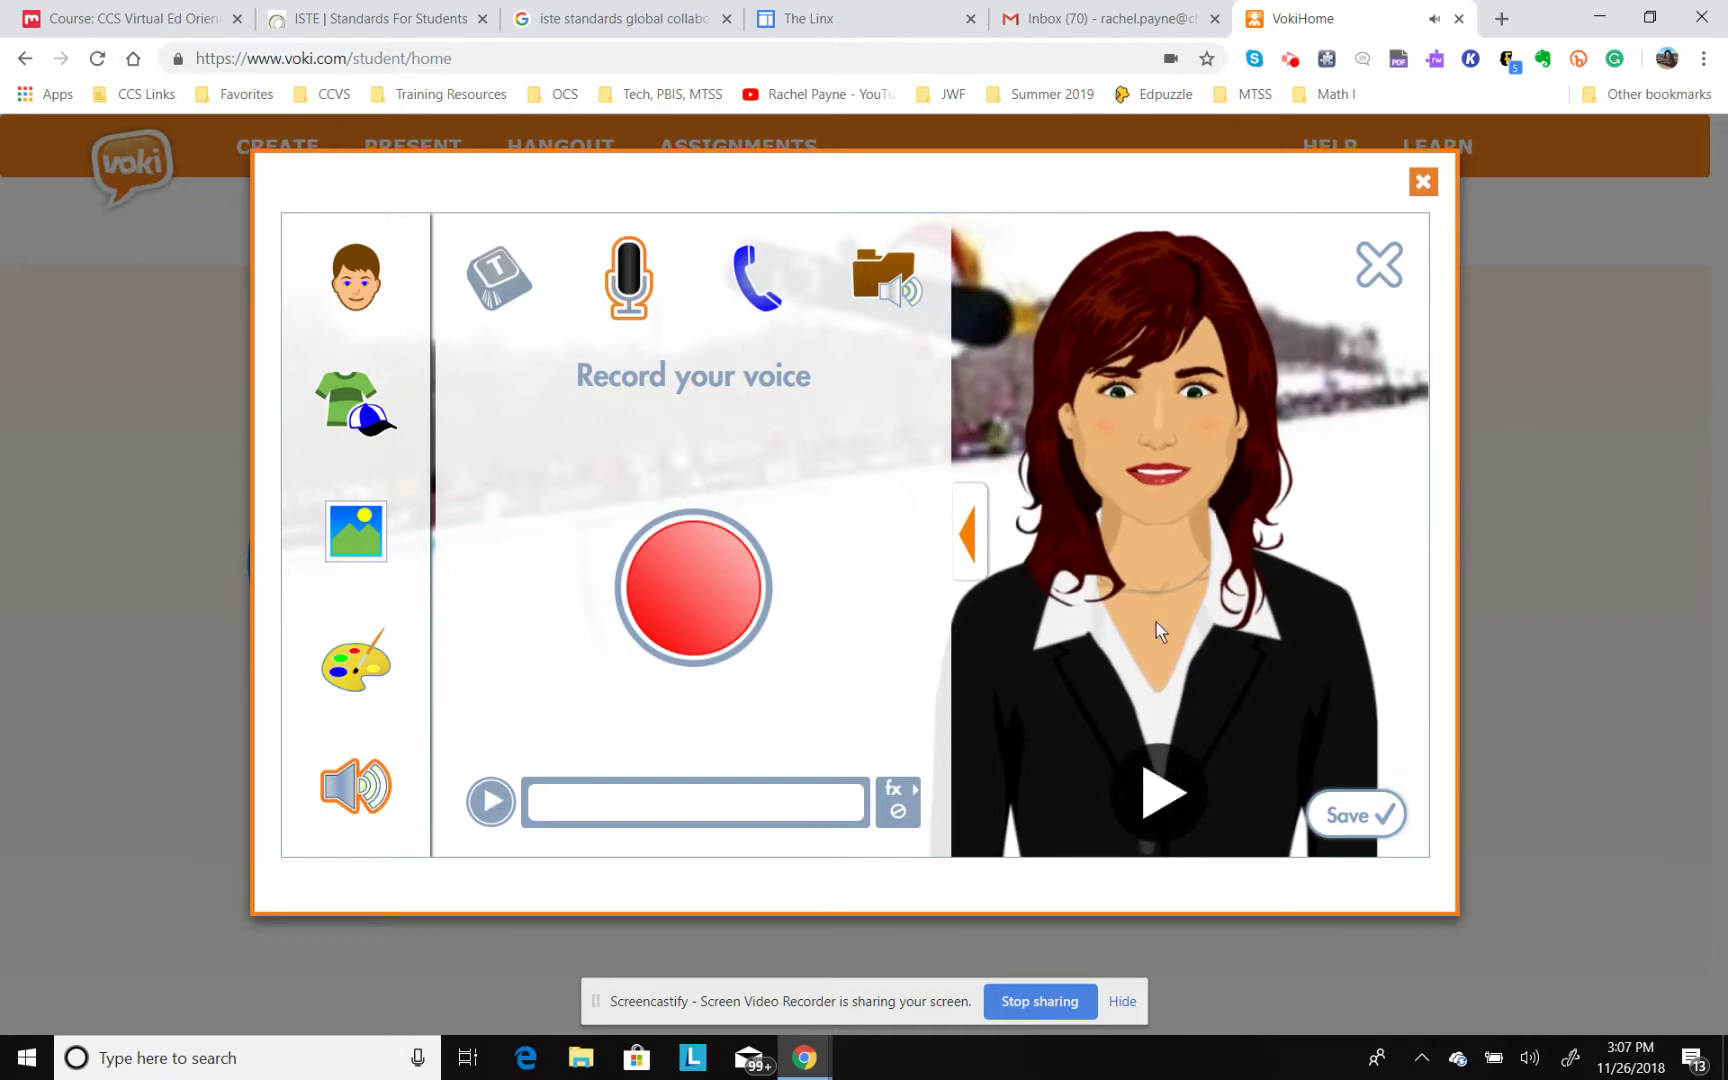
Save the red-haired avatar and play its recorded message on the student home page.
click(1358, 815)
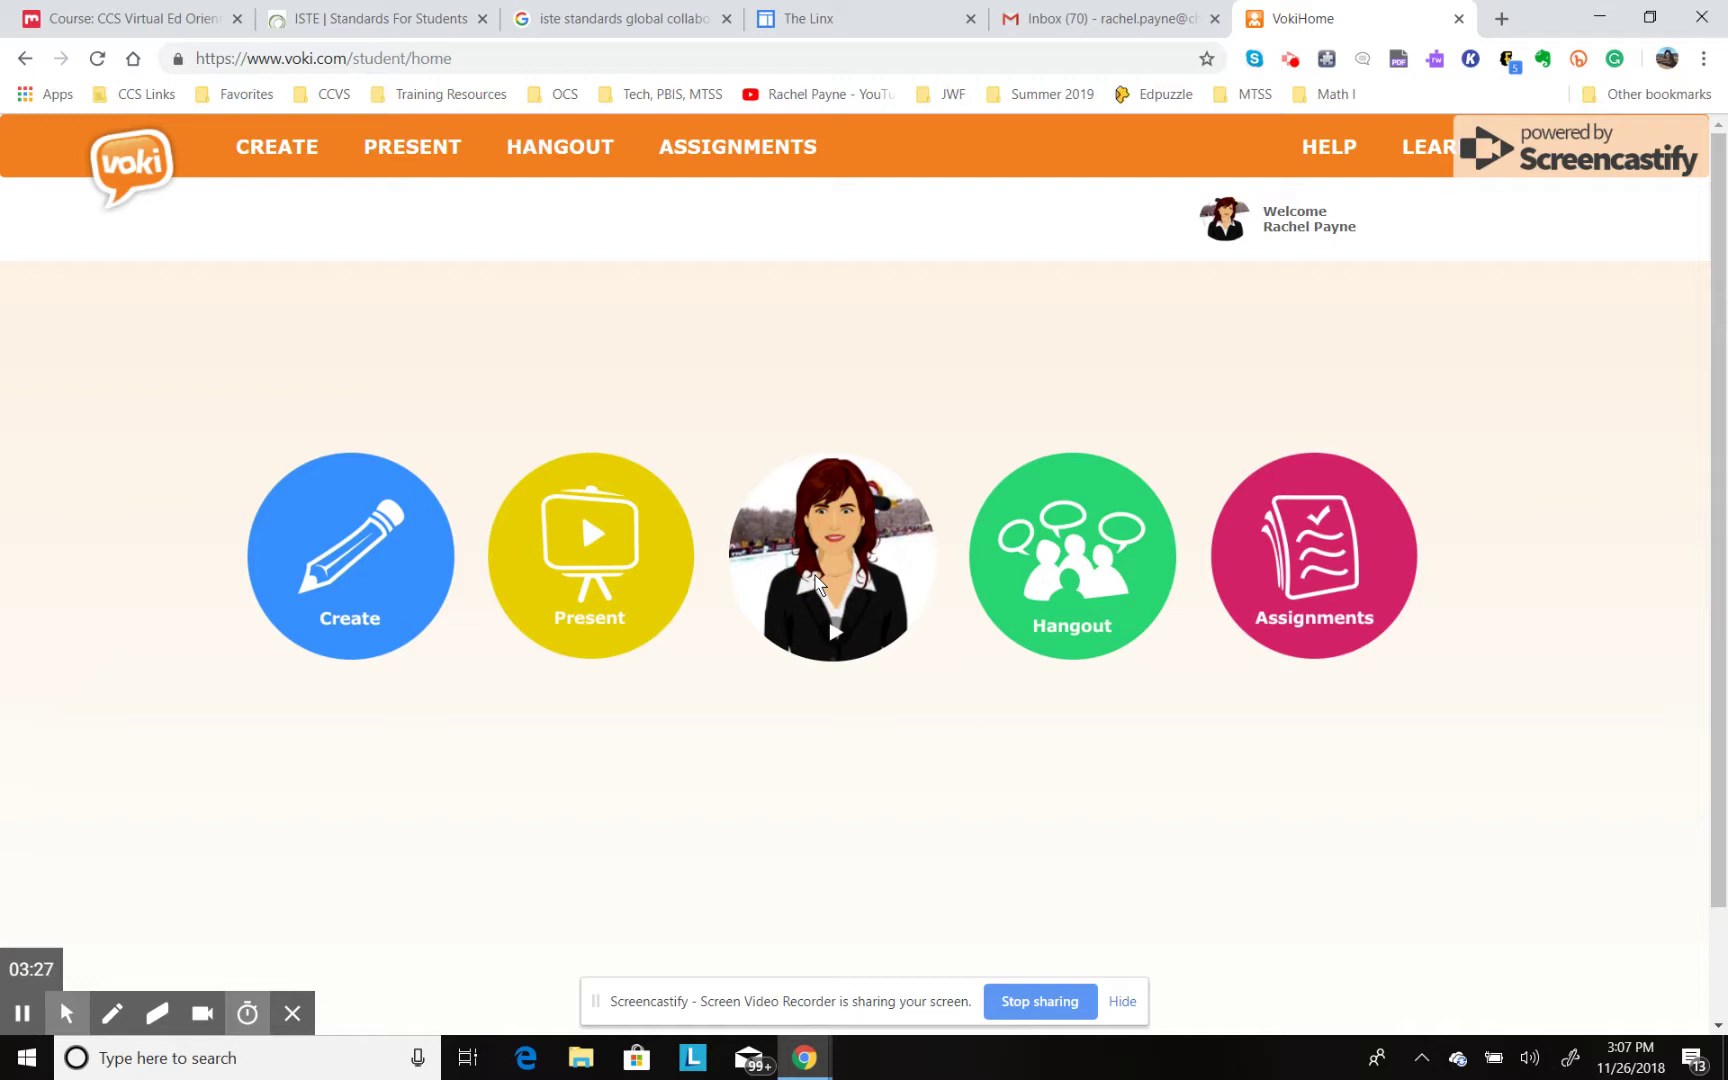
click(837, 640)
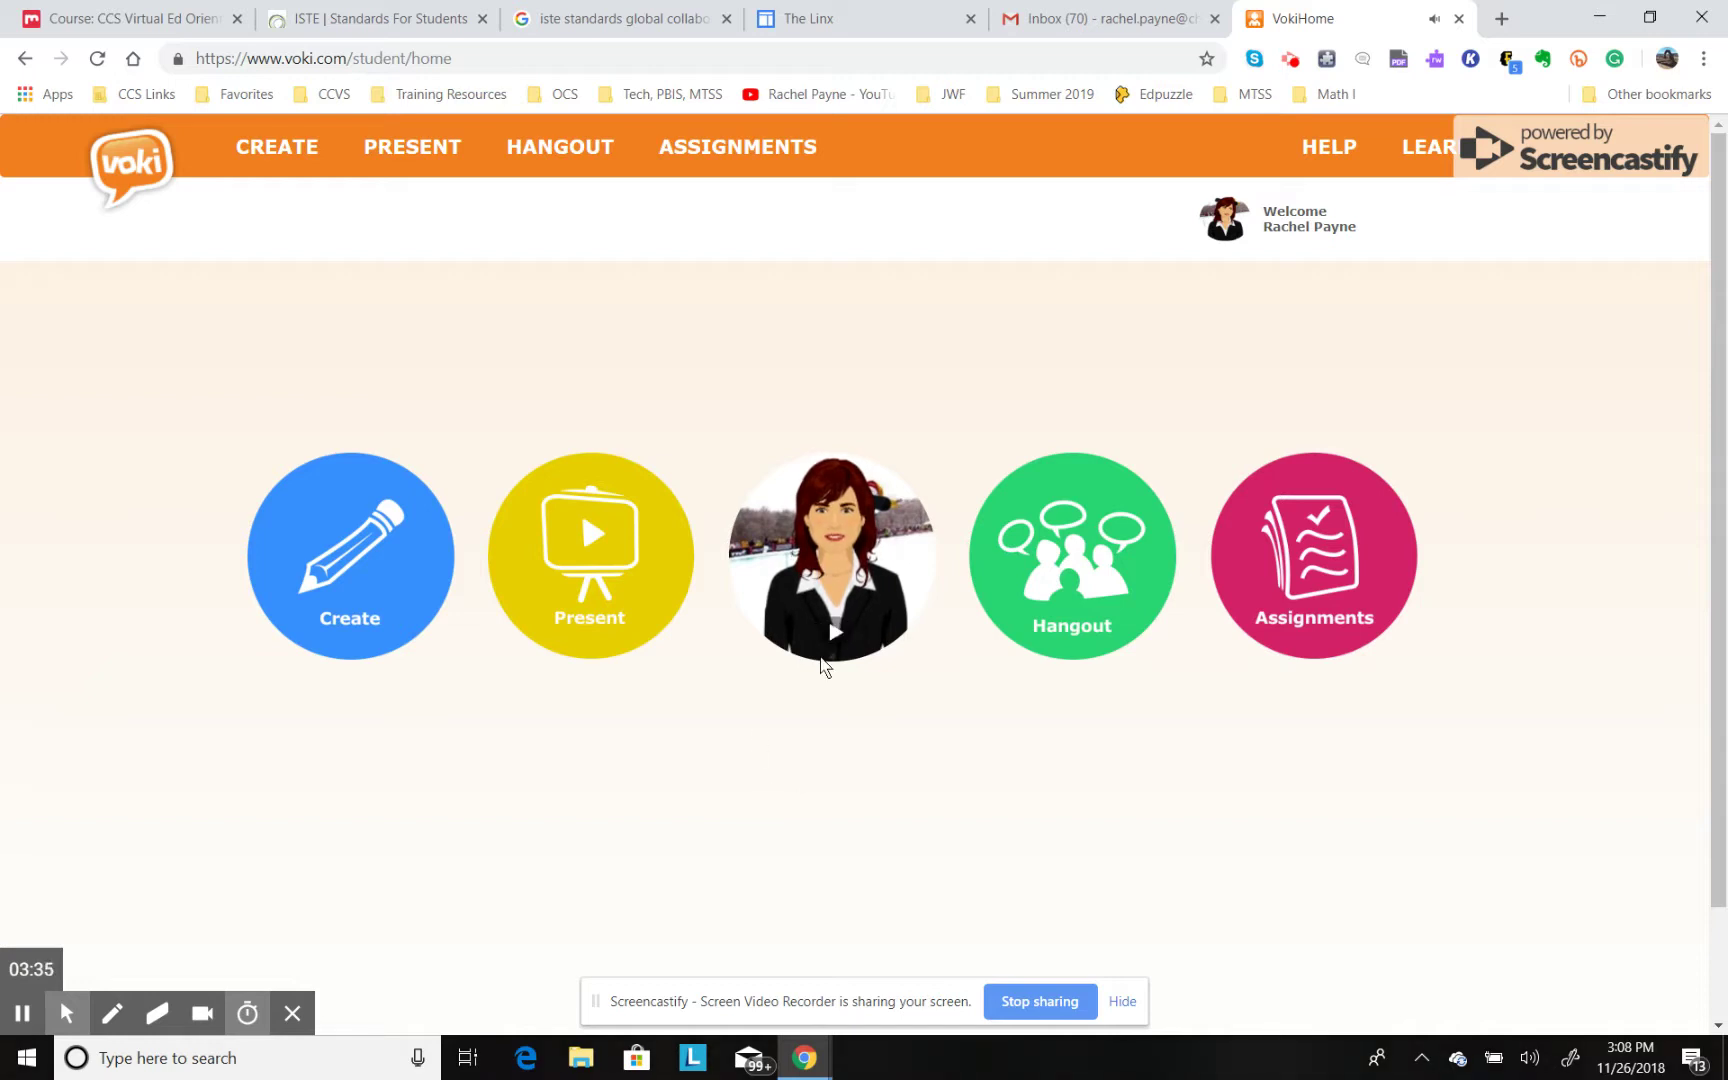
right_click(843, 565)
click(826, 566)
click(829, 640)
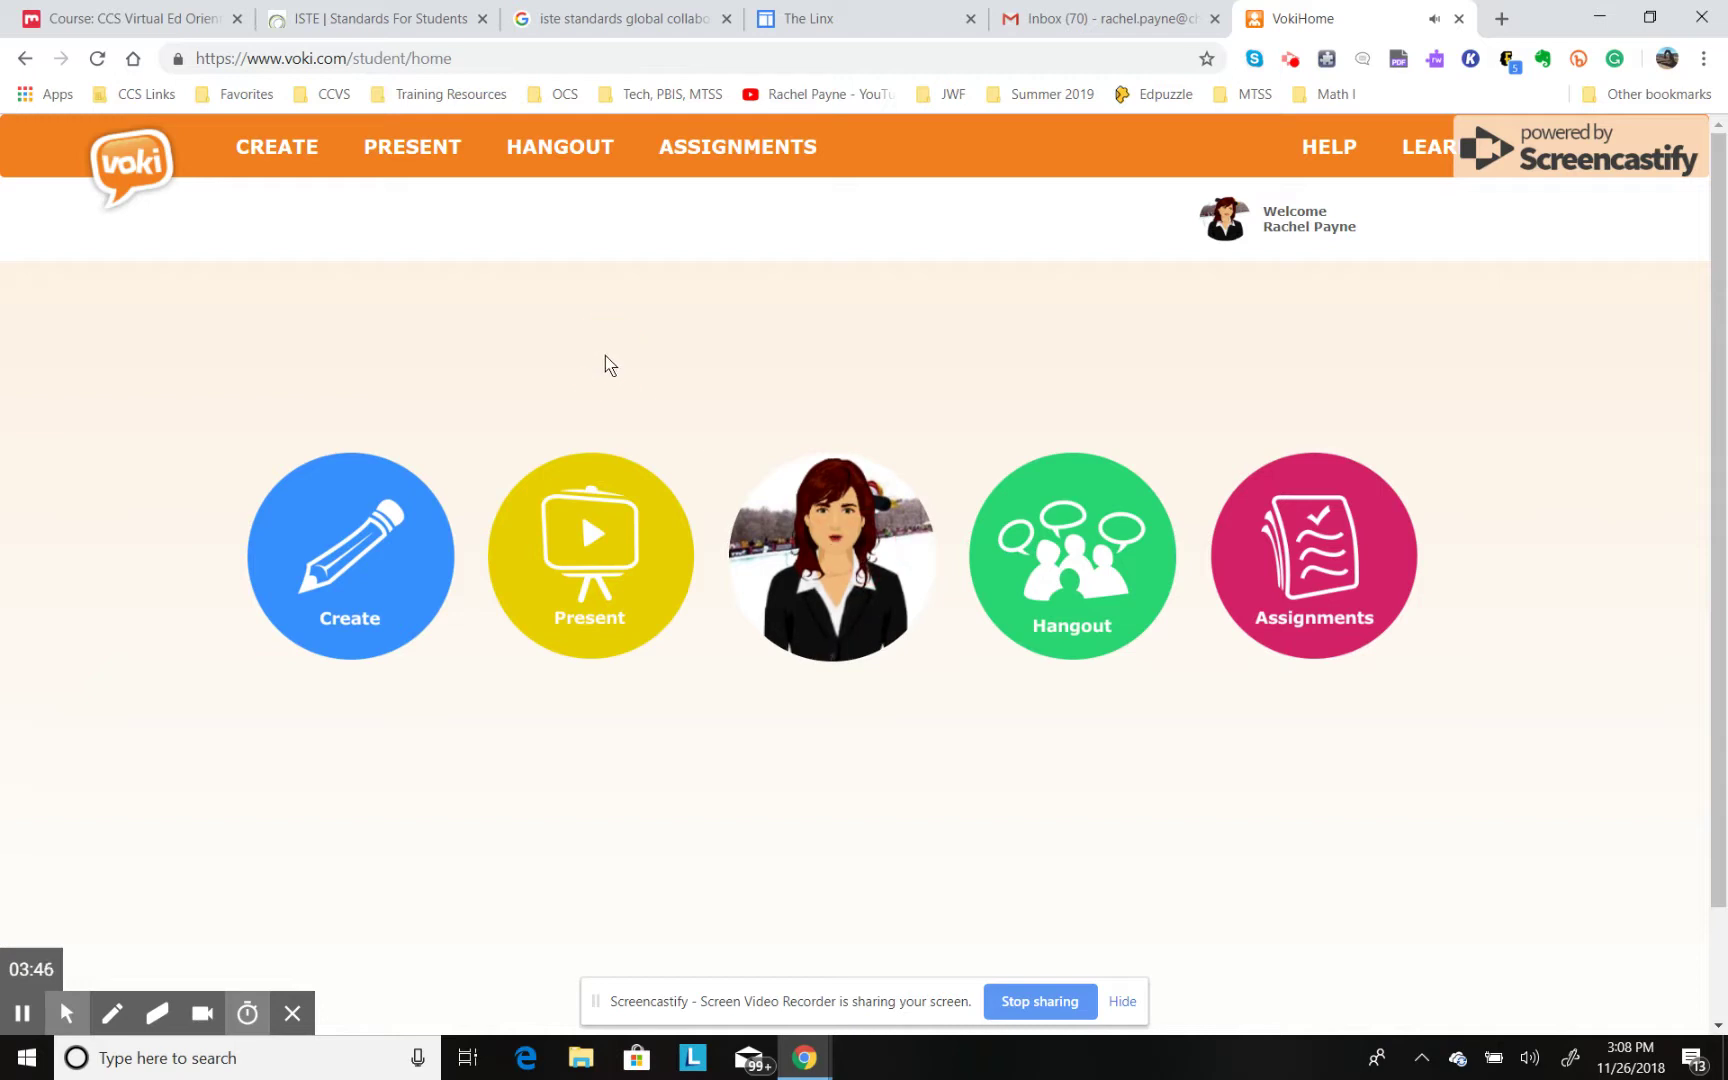
mouse_move(845, 578)
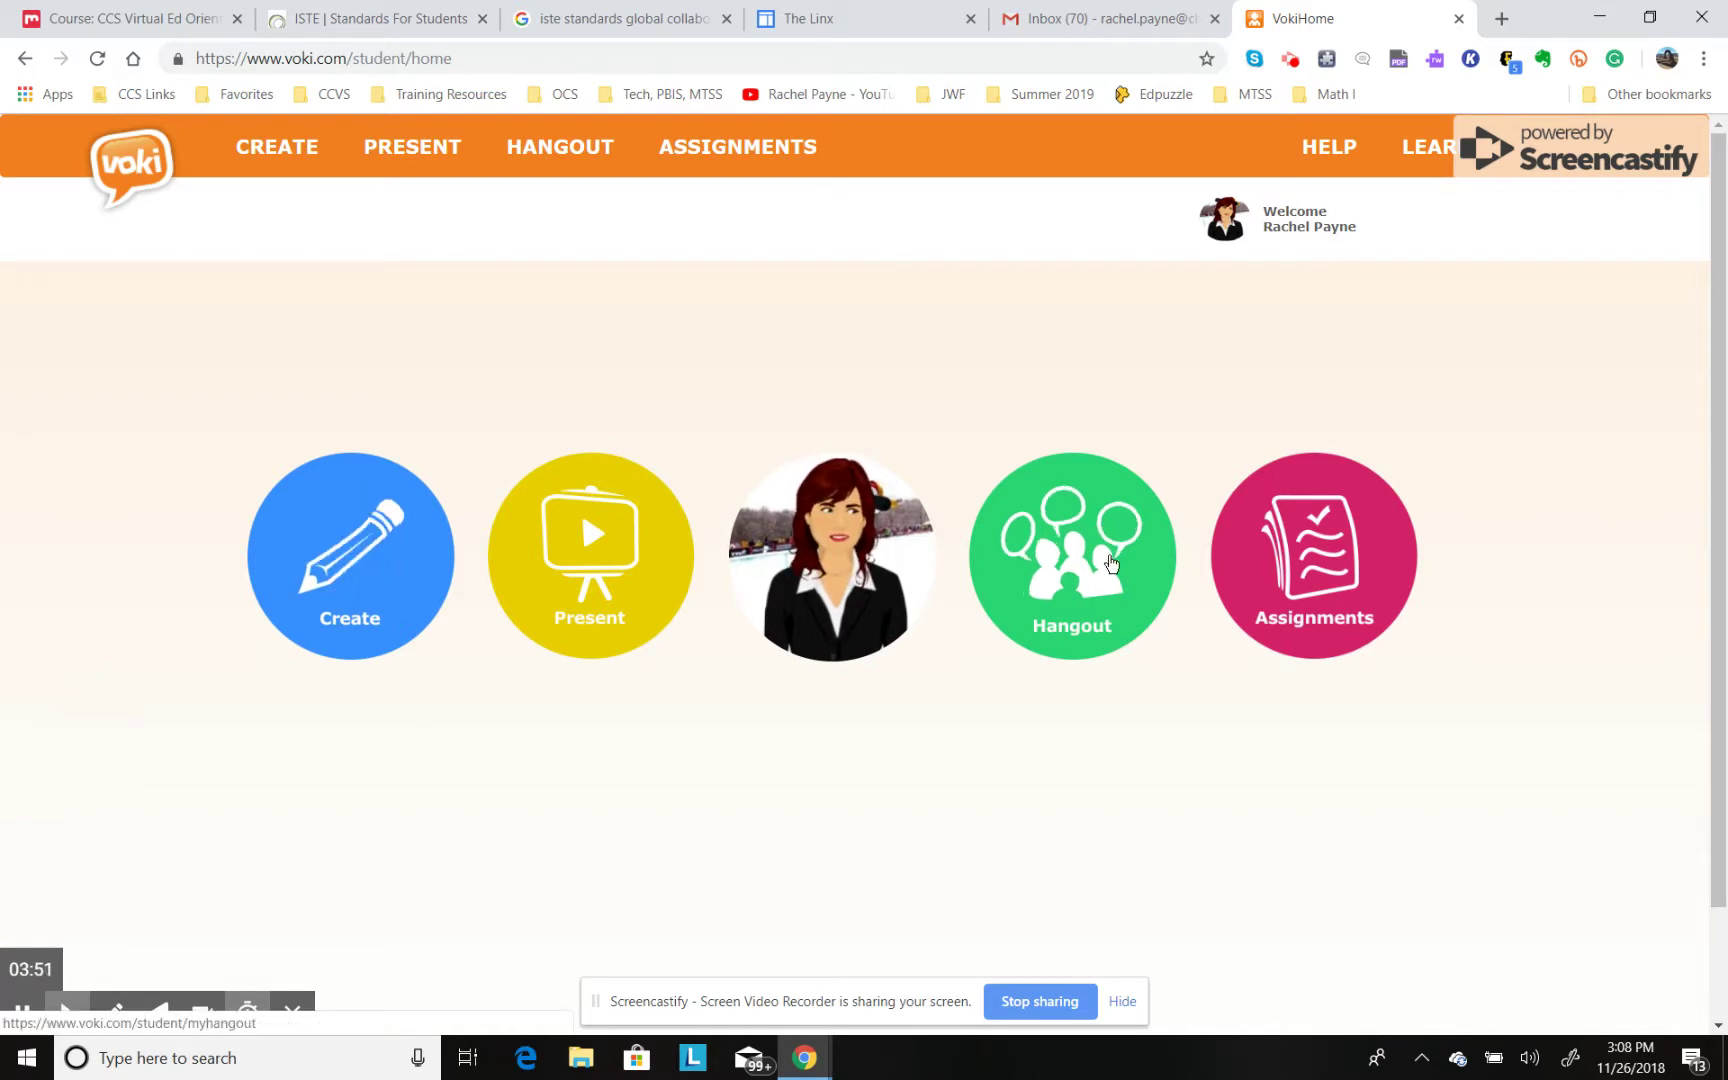
Open Assignments and view the Global Collaborator group assignment, closing its editor unchanged.
click(1329, 552)
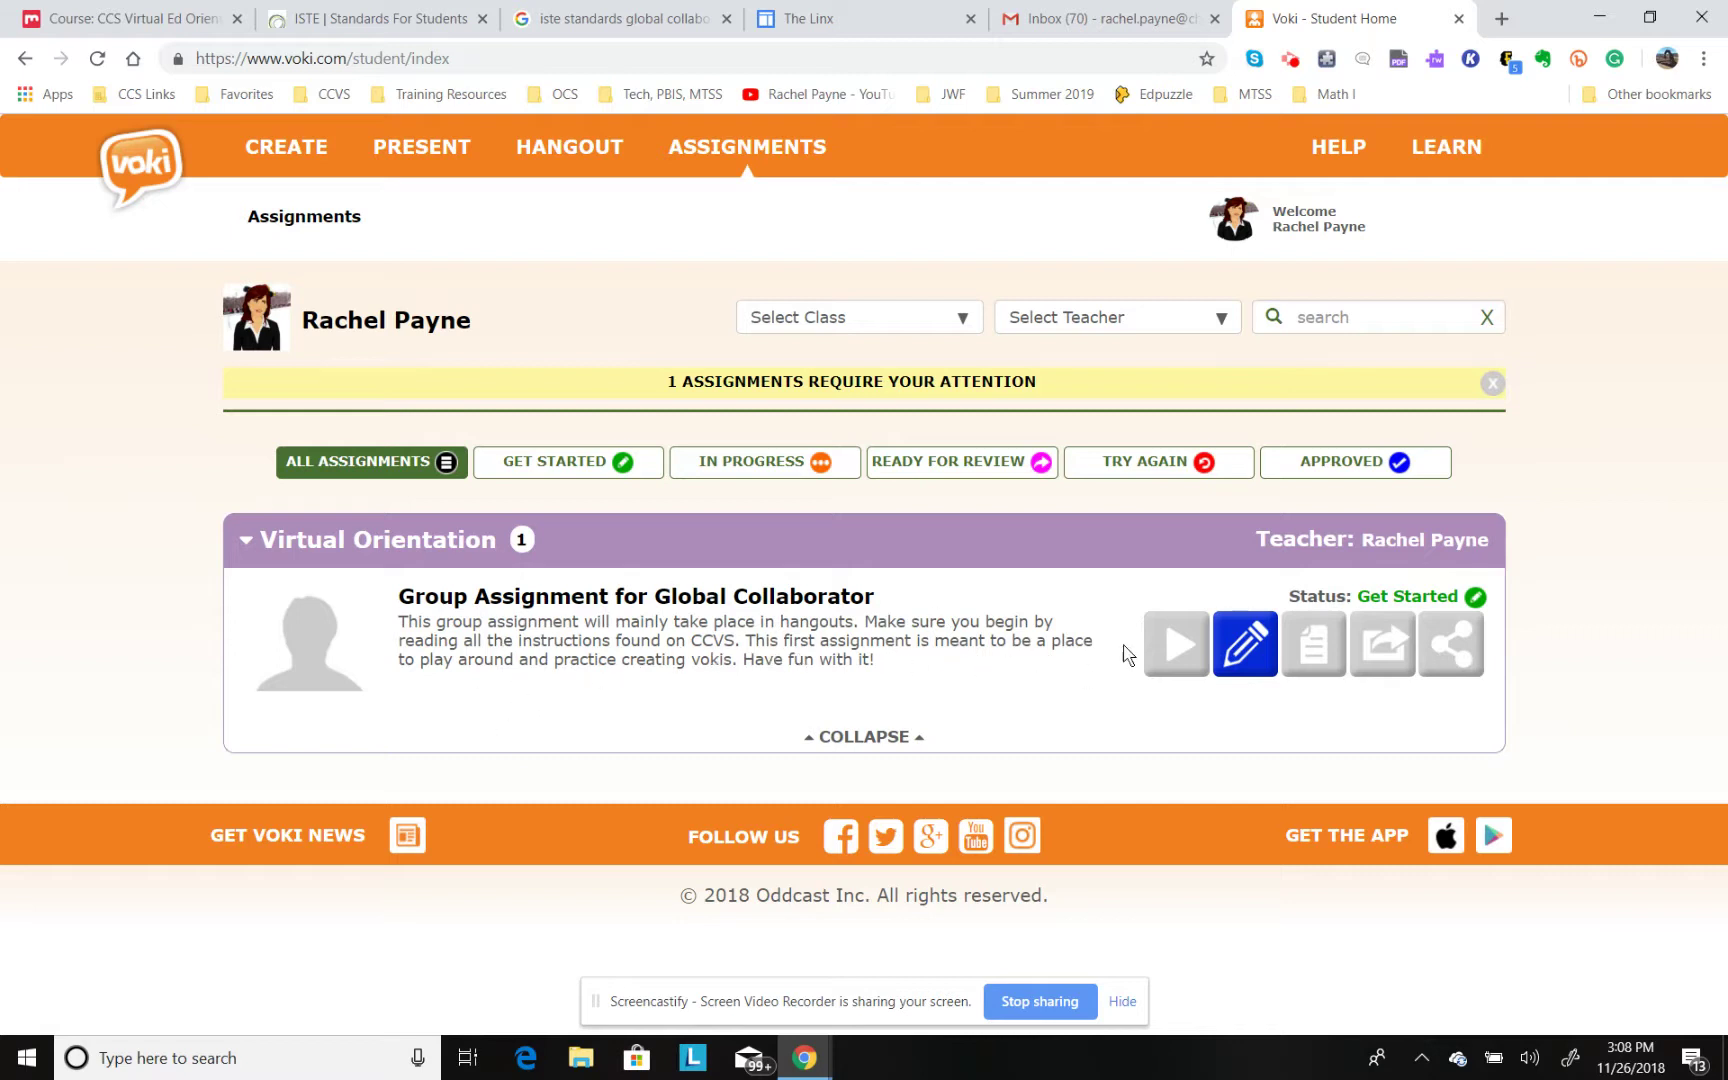
click(1247, 645)
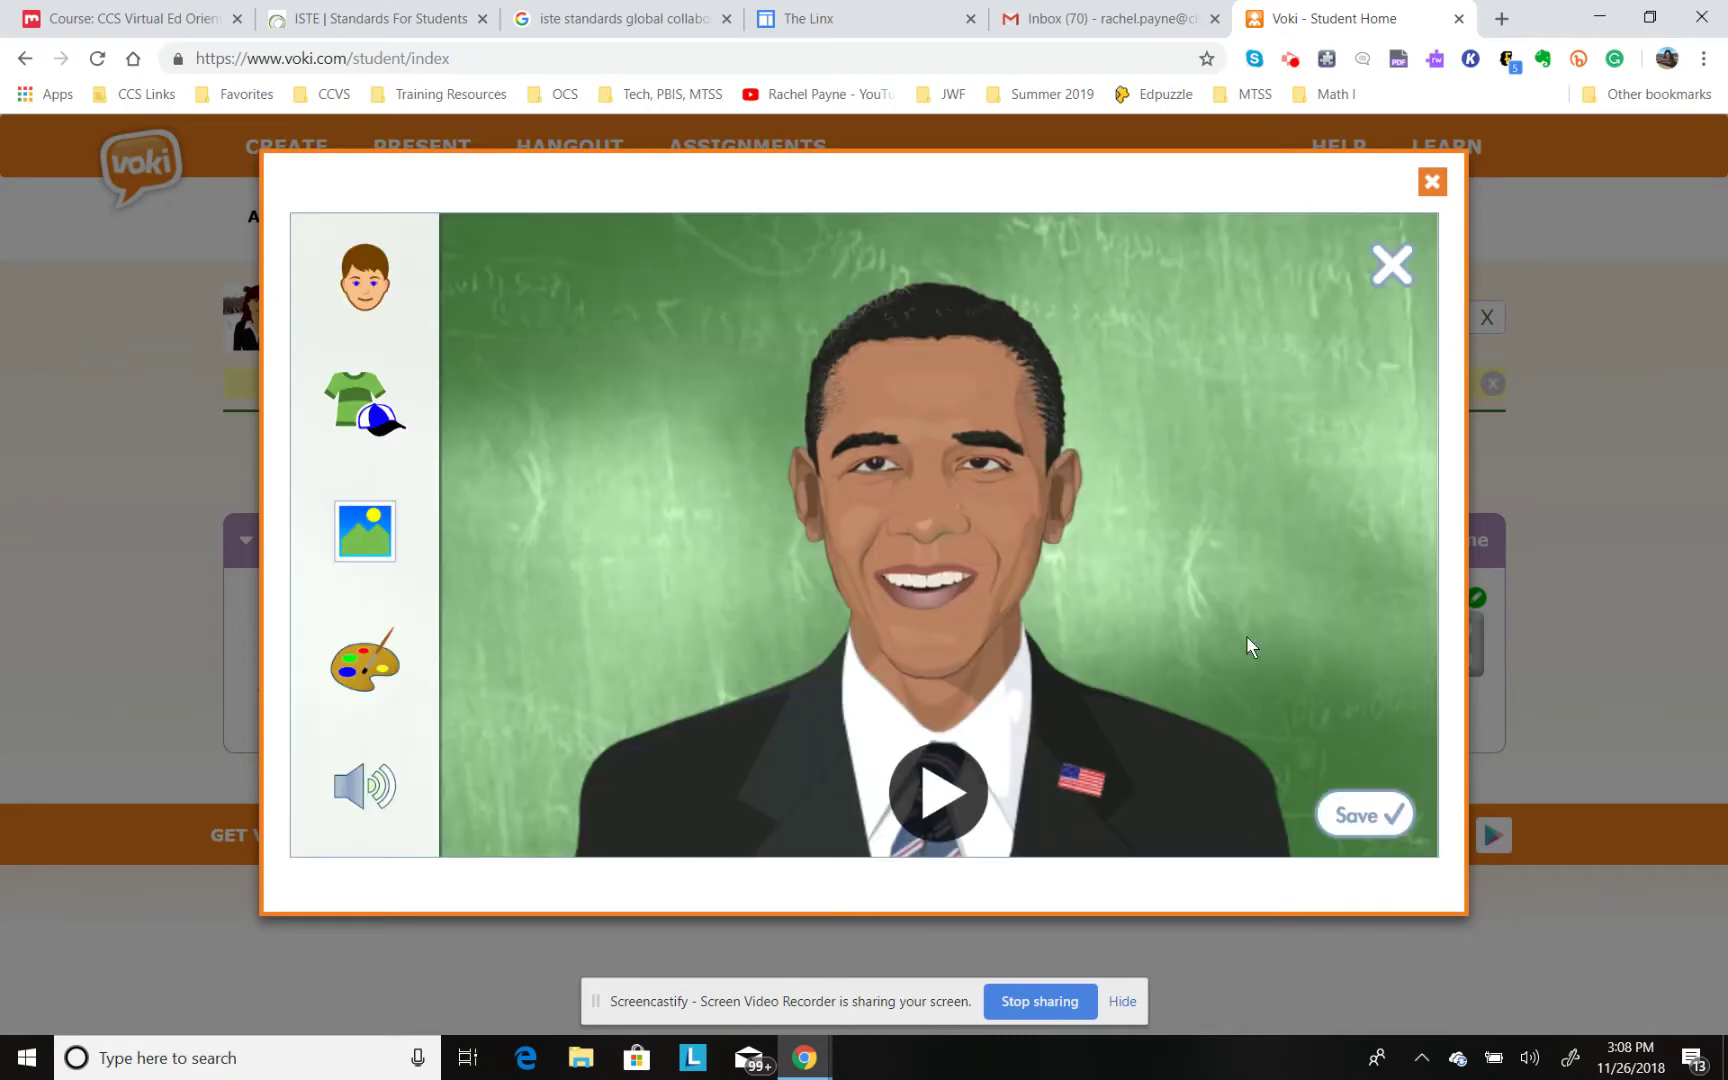
click(1392, 262)
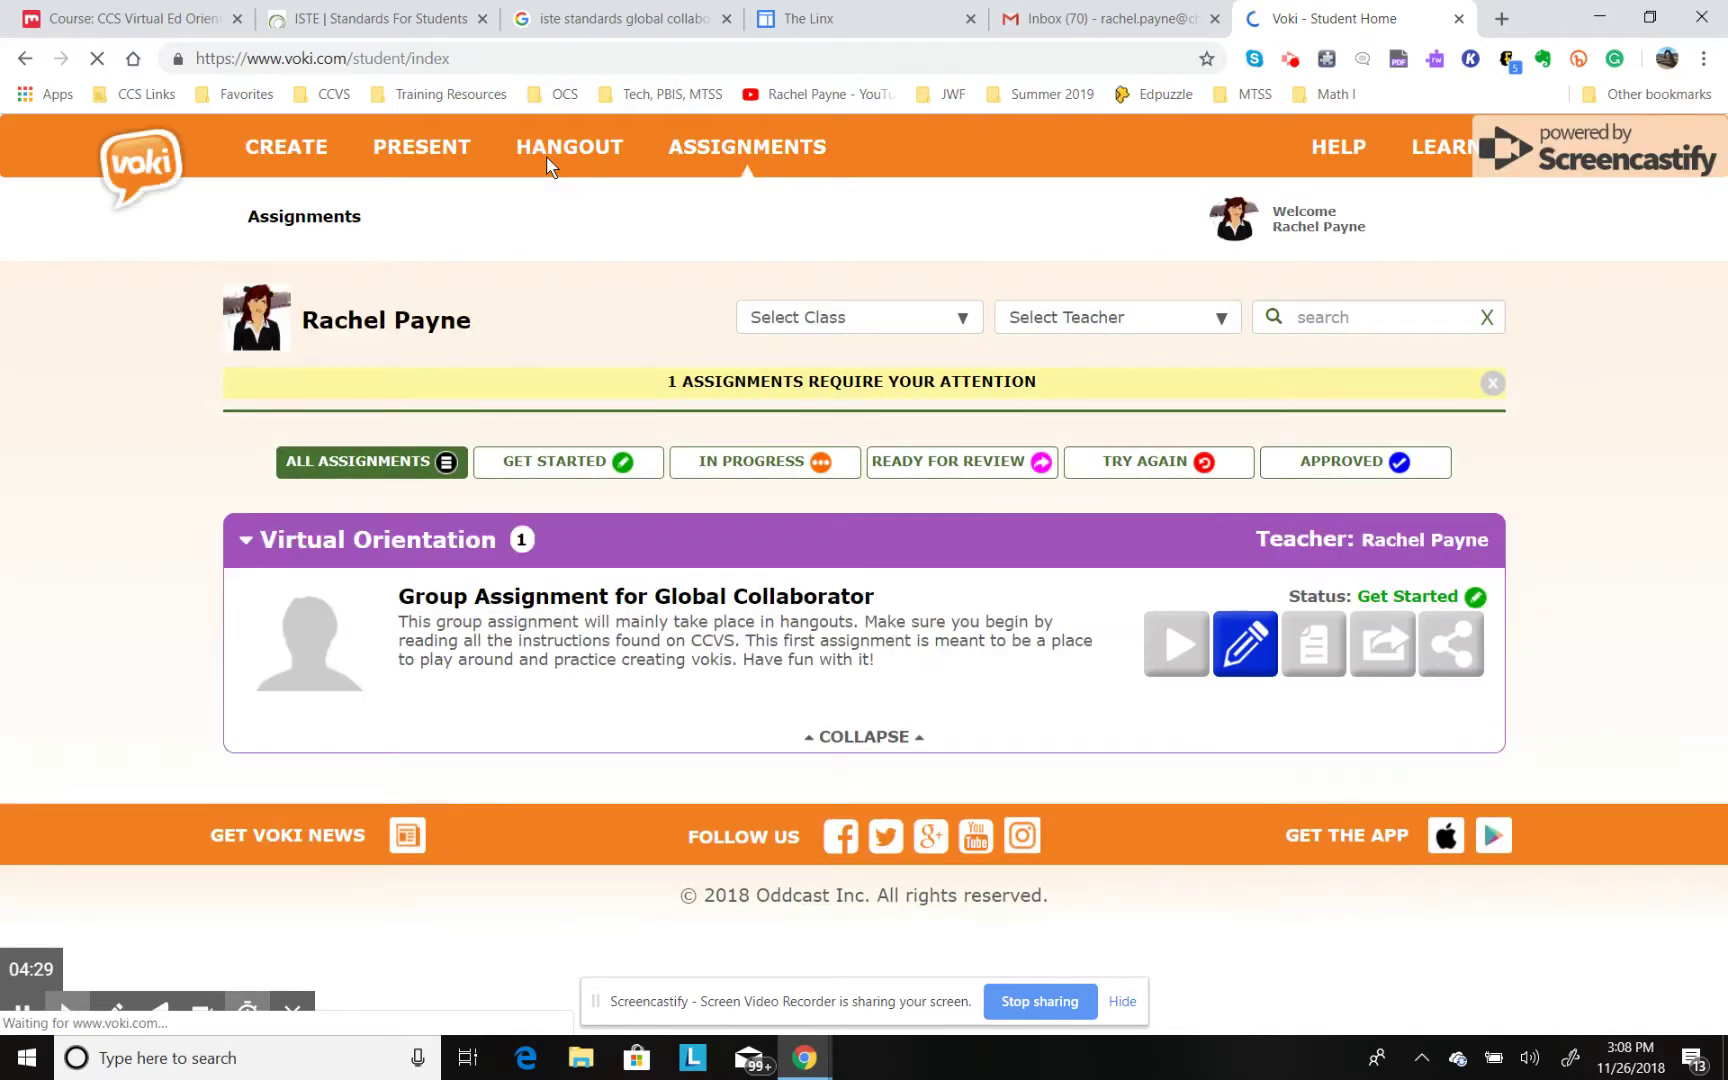
Browse the group hangout cards and open the Gamma Group hangout.
click(558, 148)
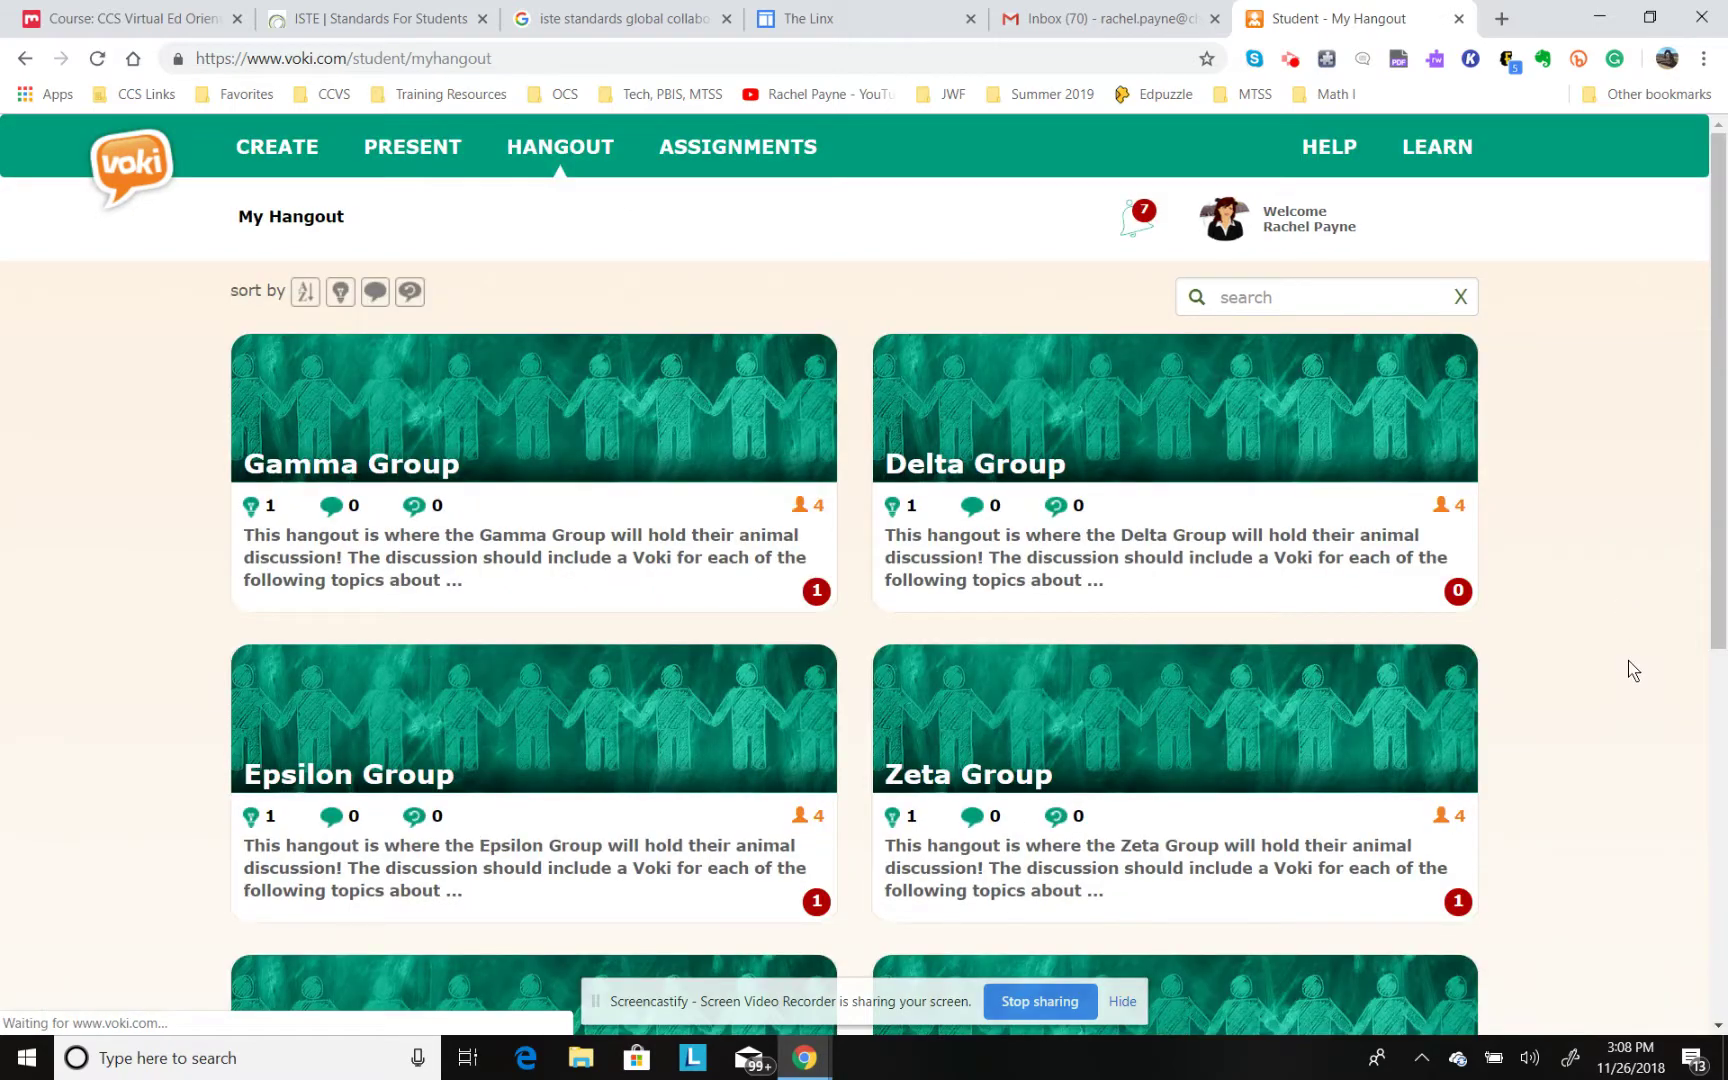
scroll(1624, 717, down, 2)
scroll(864, 576, down, 3)
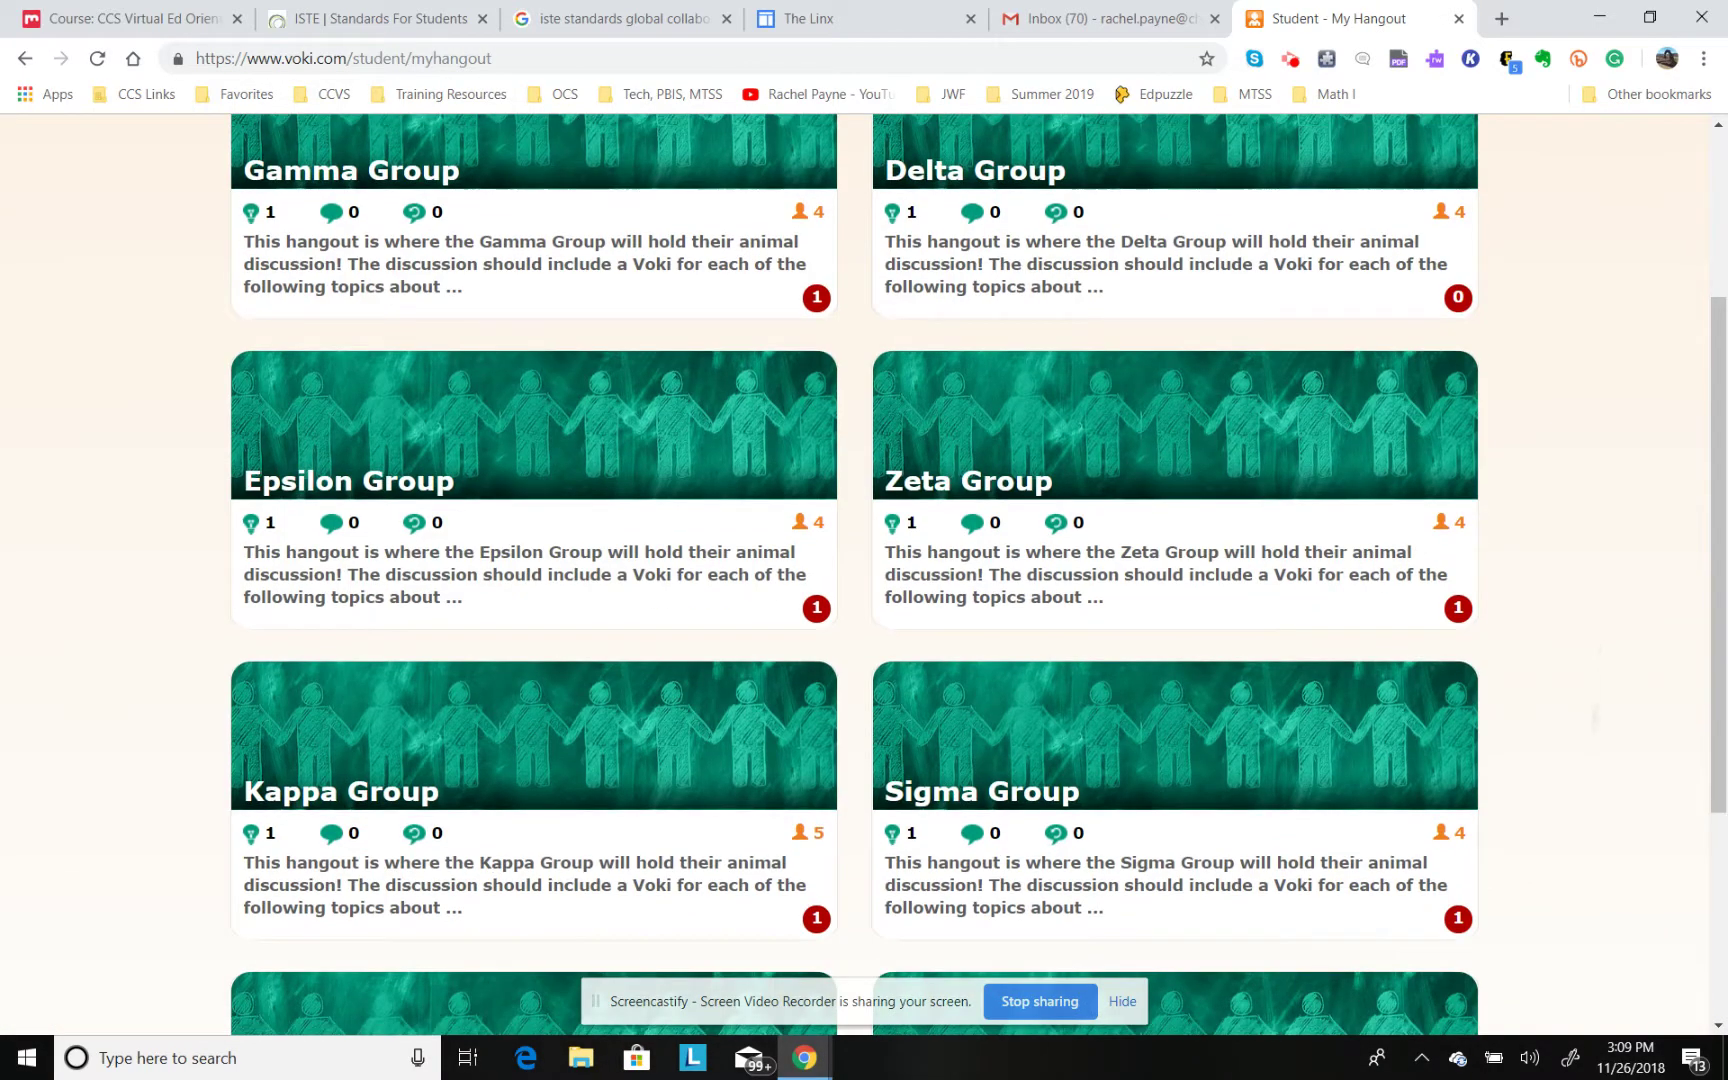
scroll(864, 576, up, 2)
scroll(864, 576, down, 5)
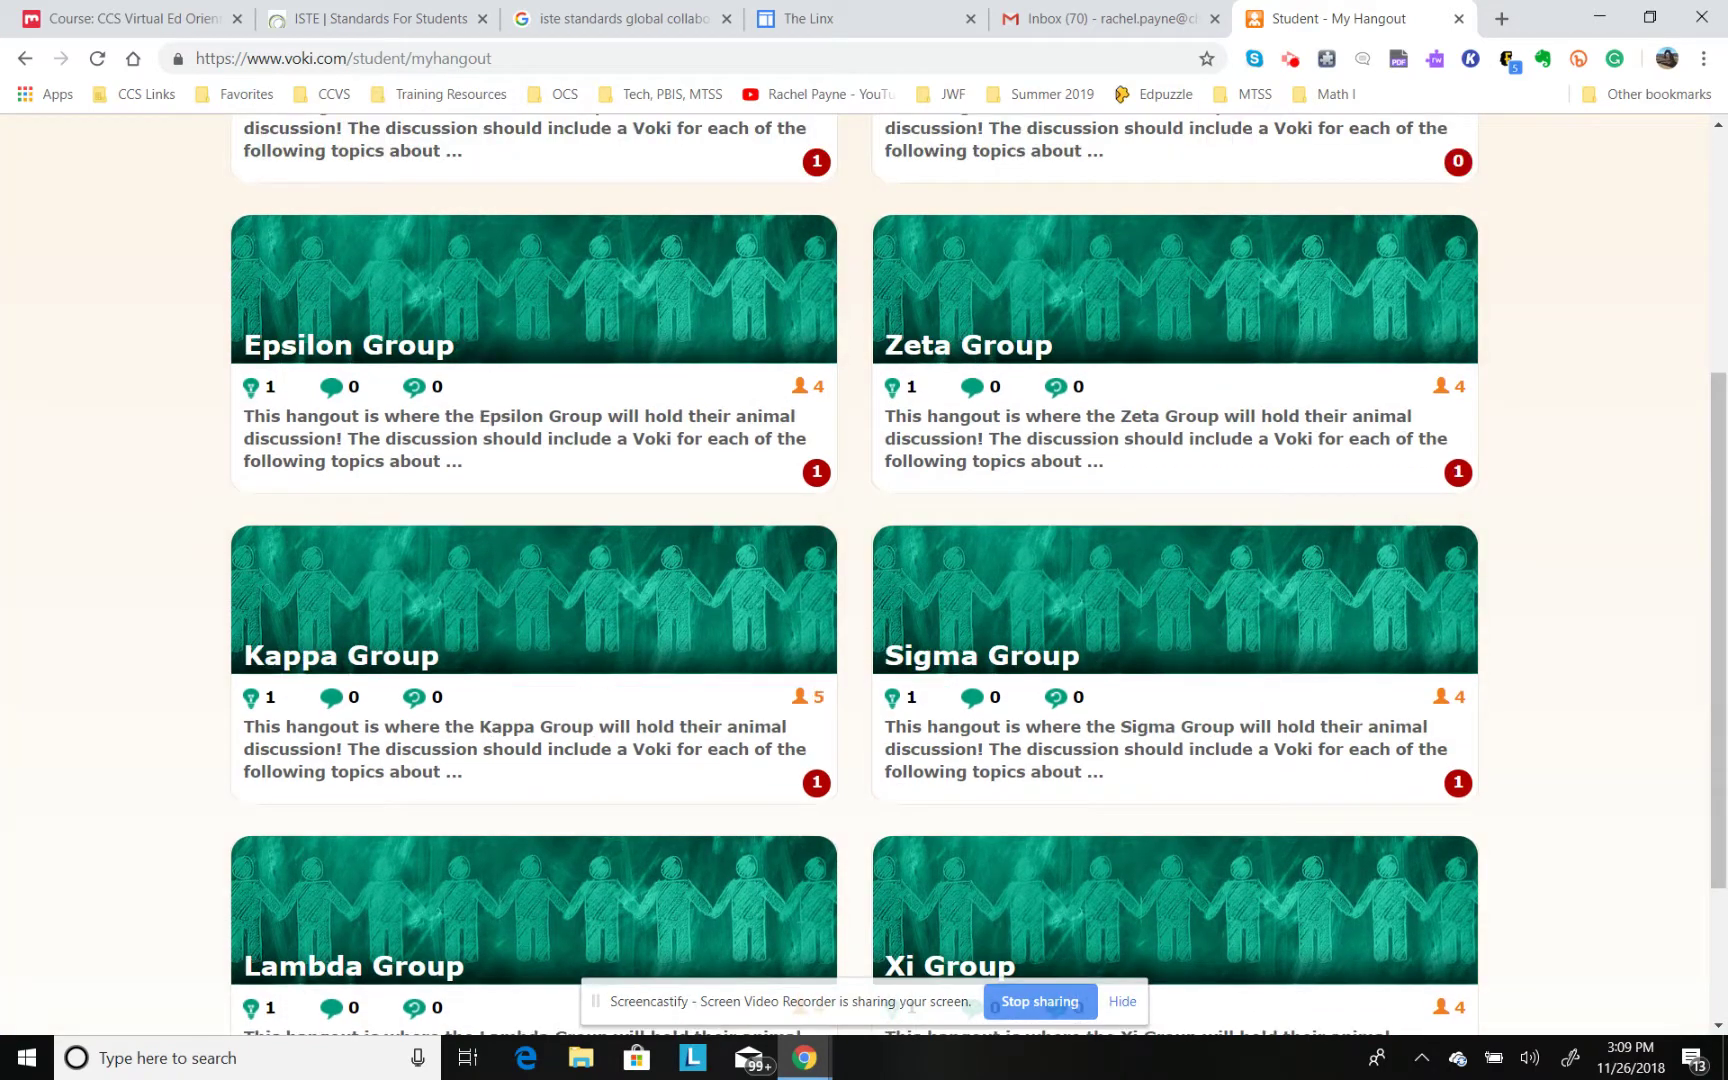
scroll(864, 576, up, 6)
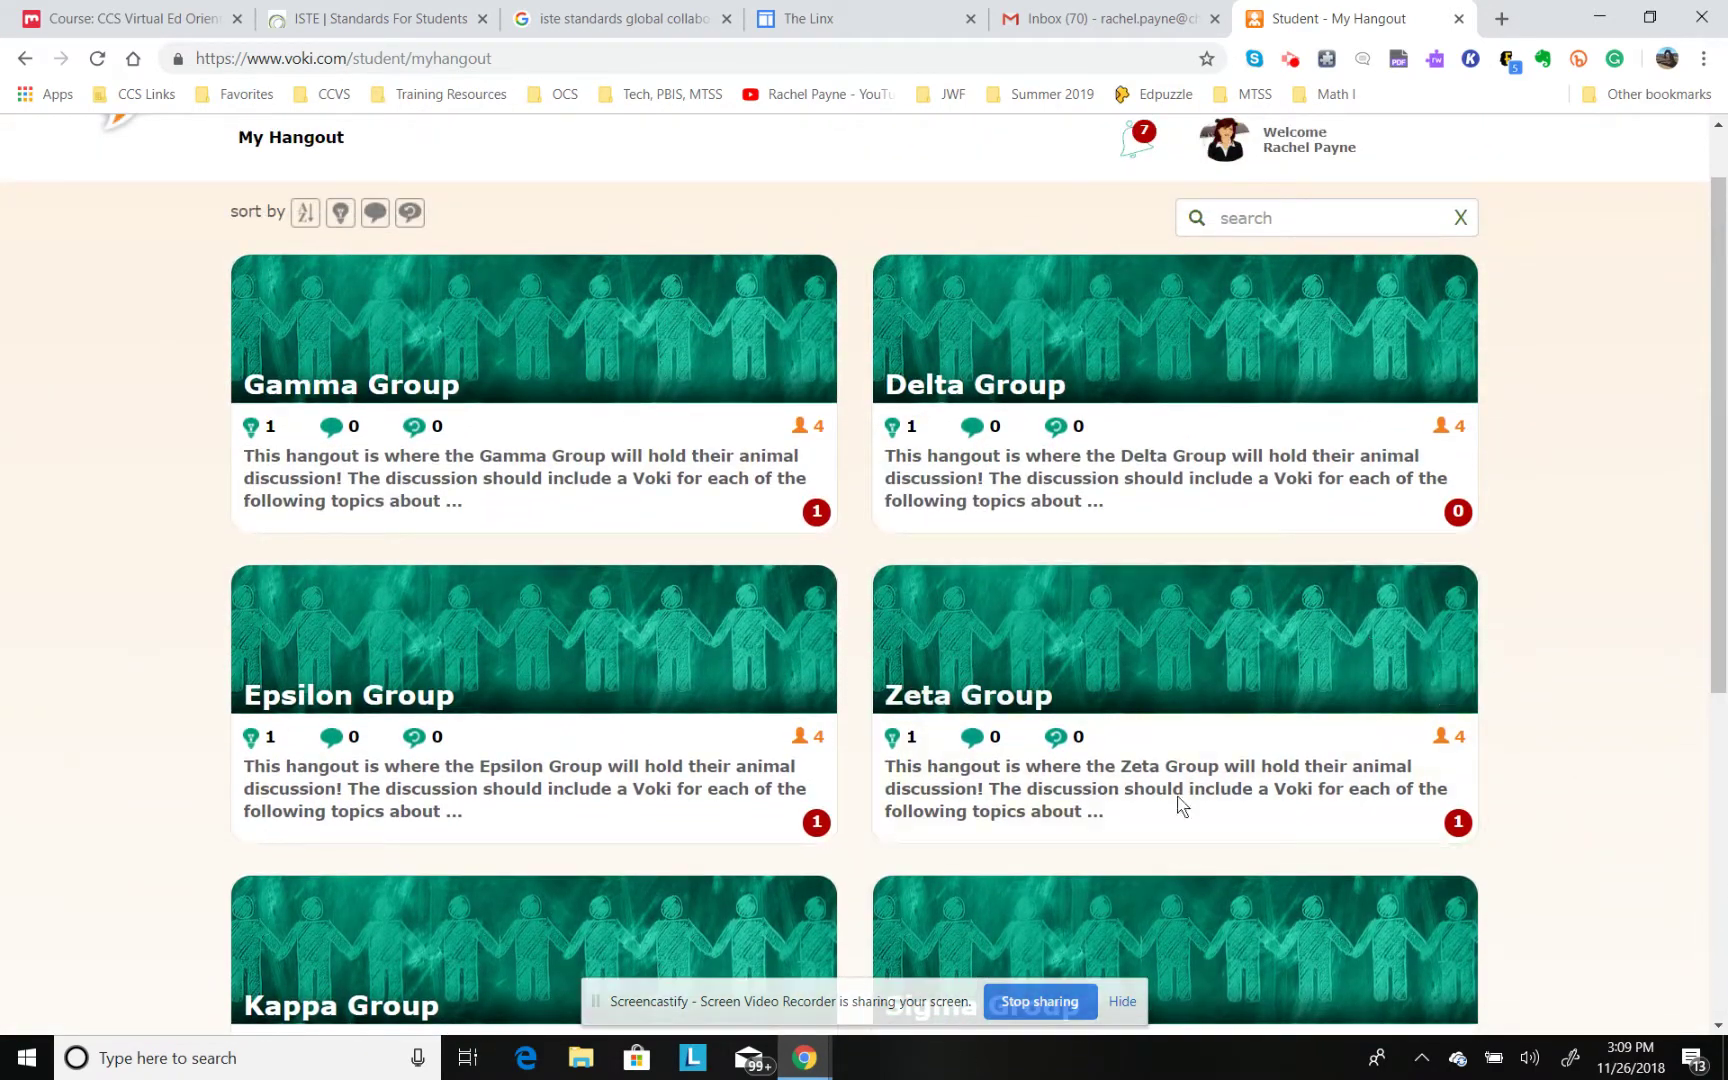
click(471, 339)
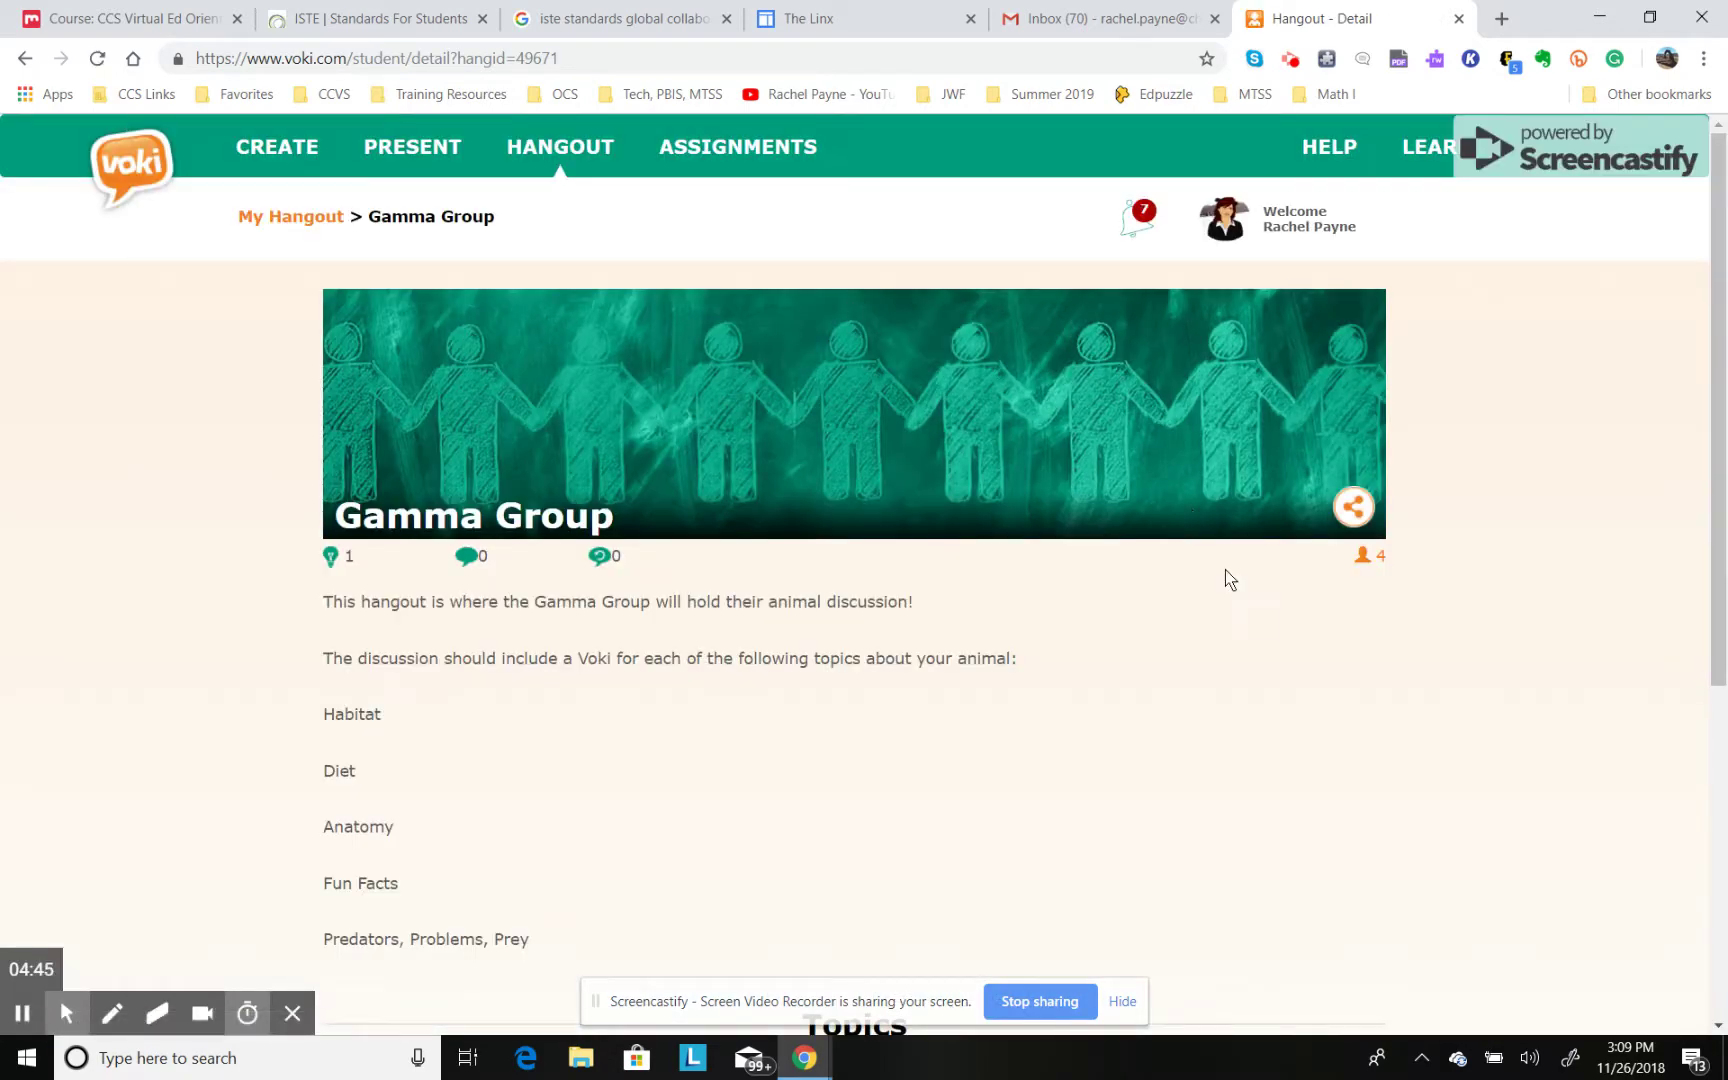
click(1372, 567)
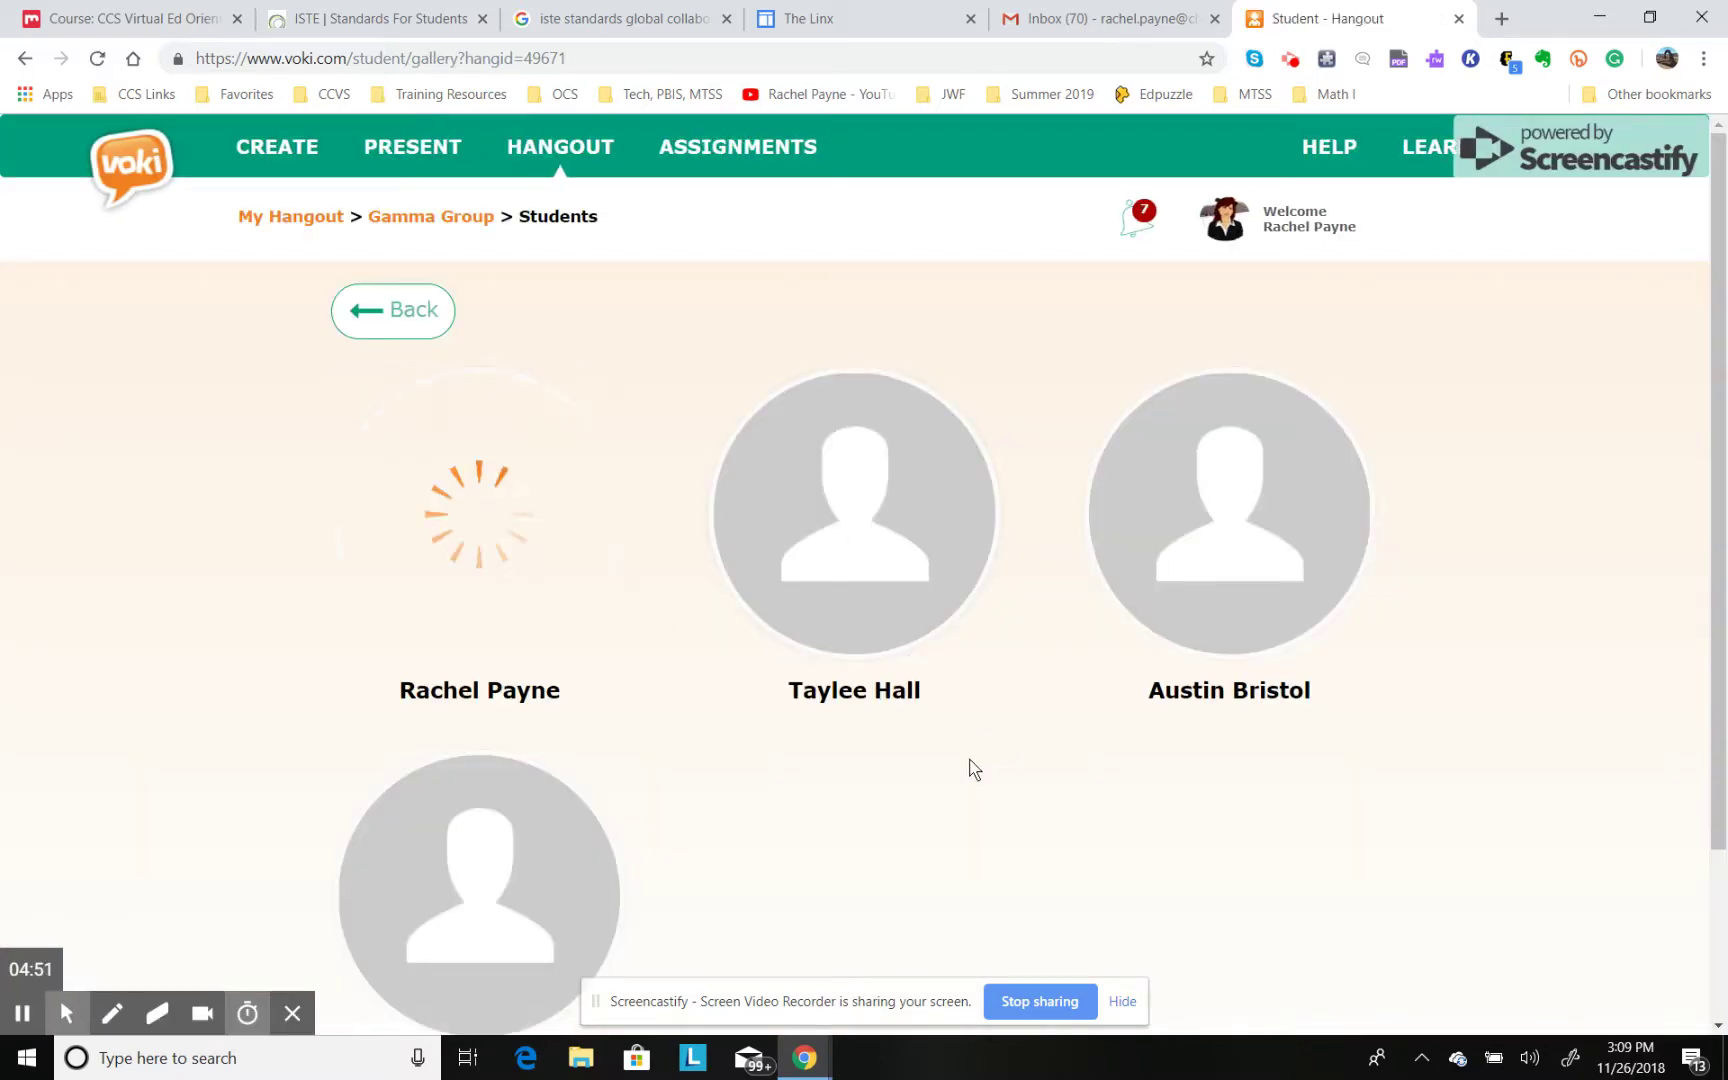
mouse_move(490, 522)
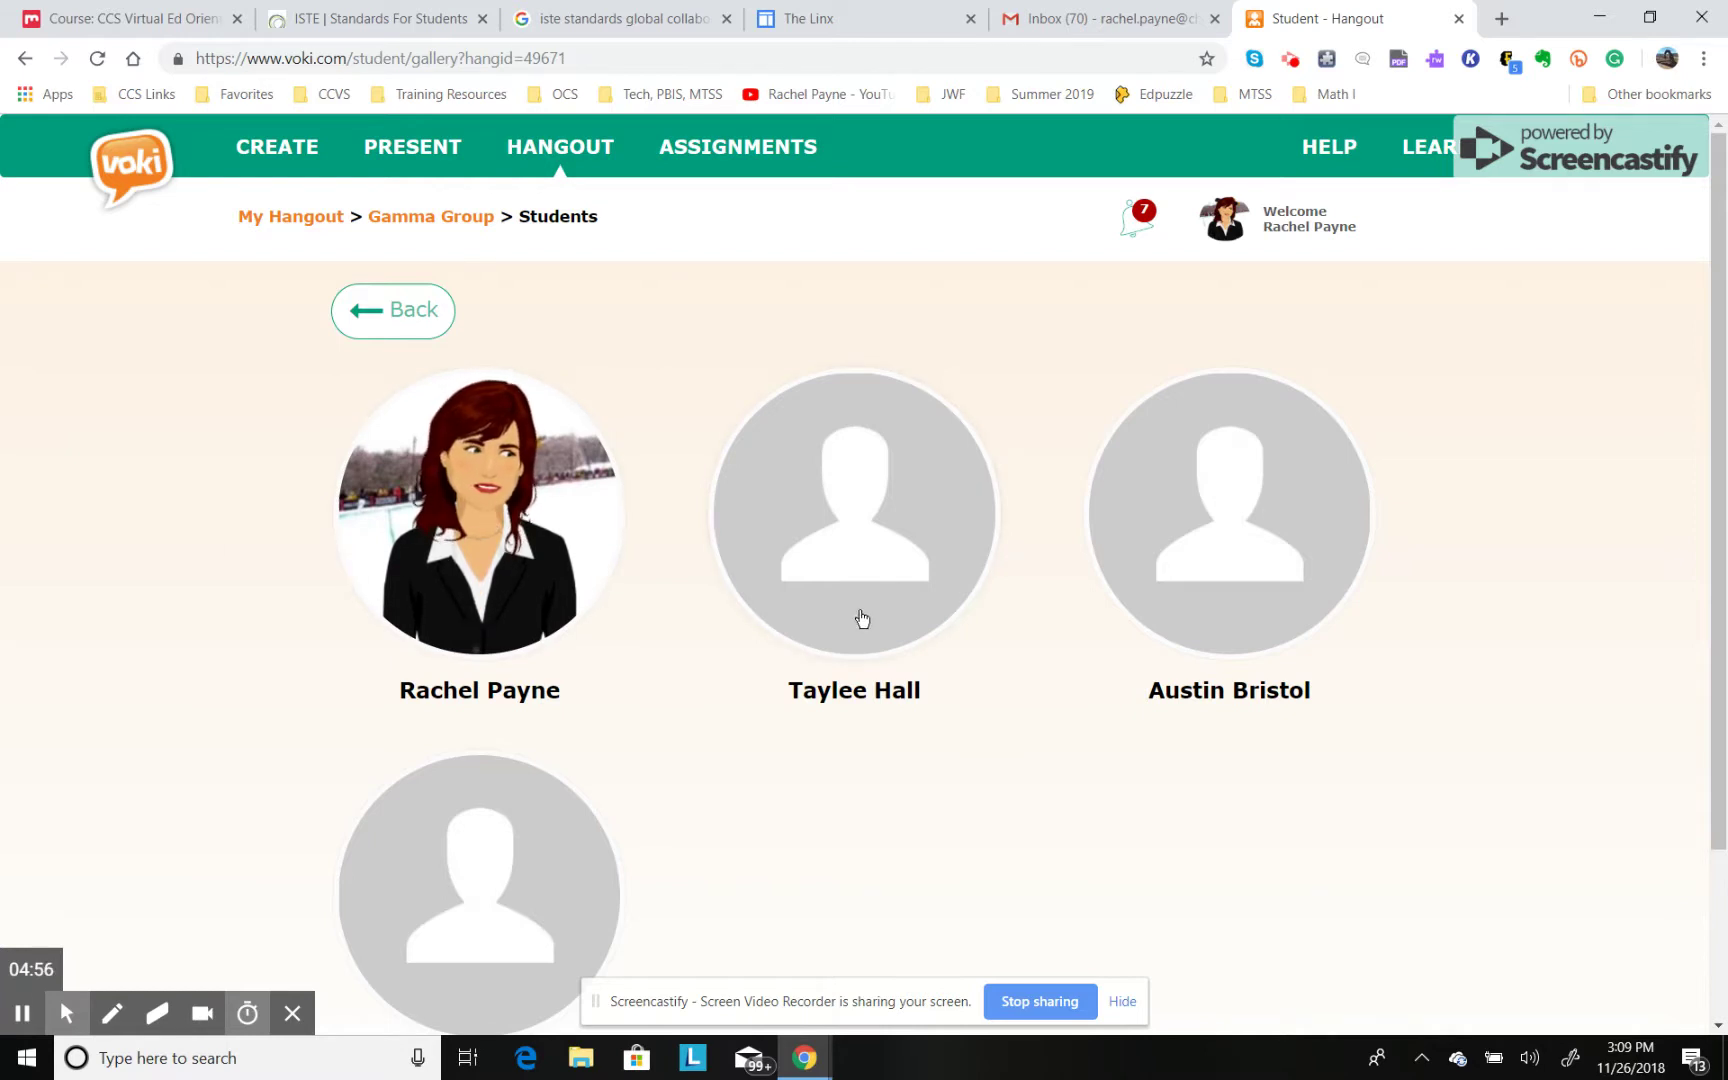
scroll(1155, 627, down, 1)
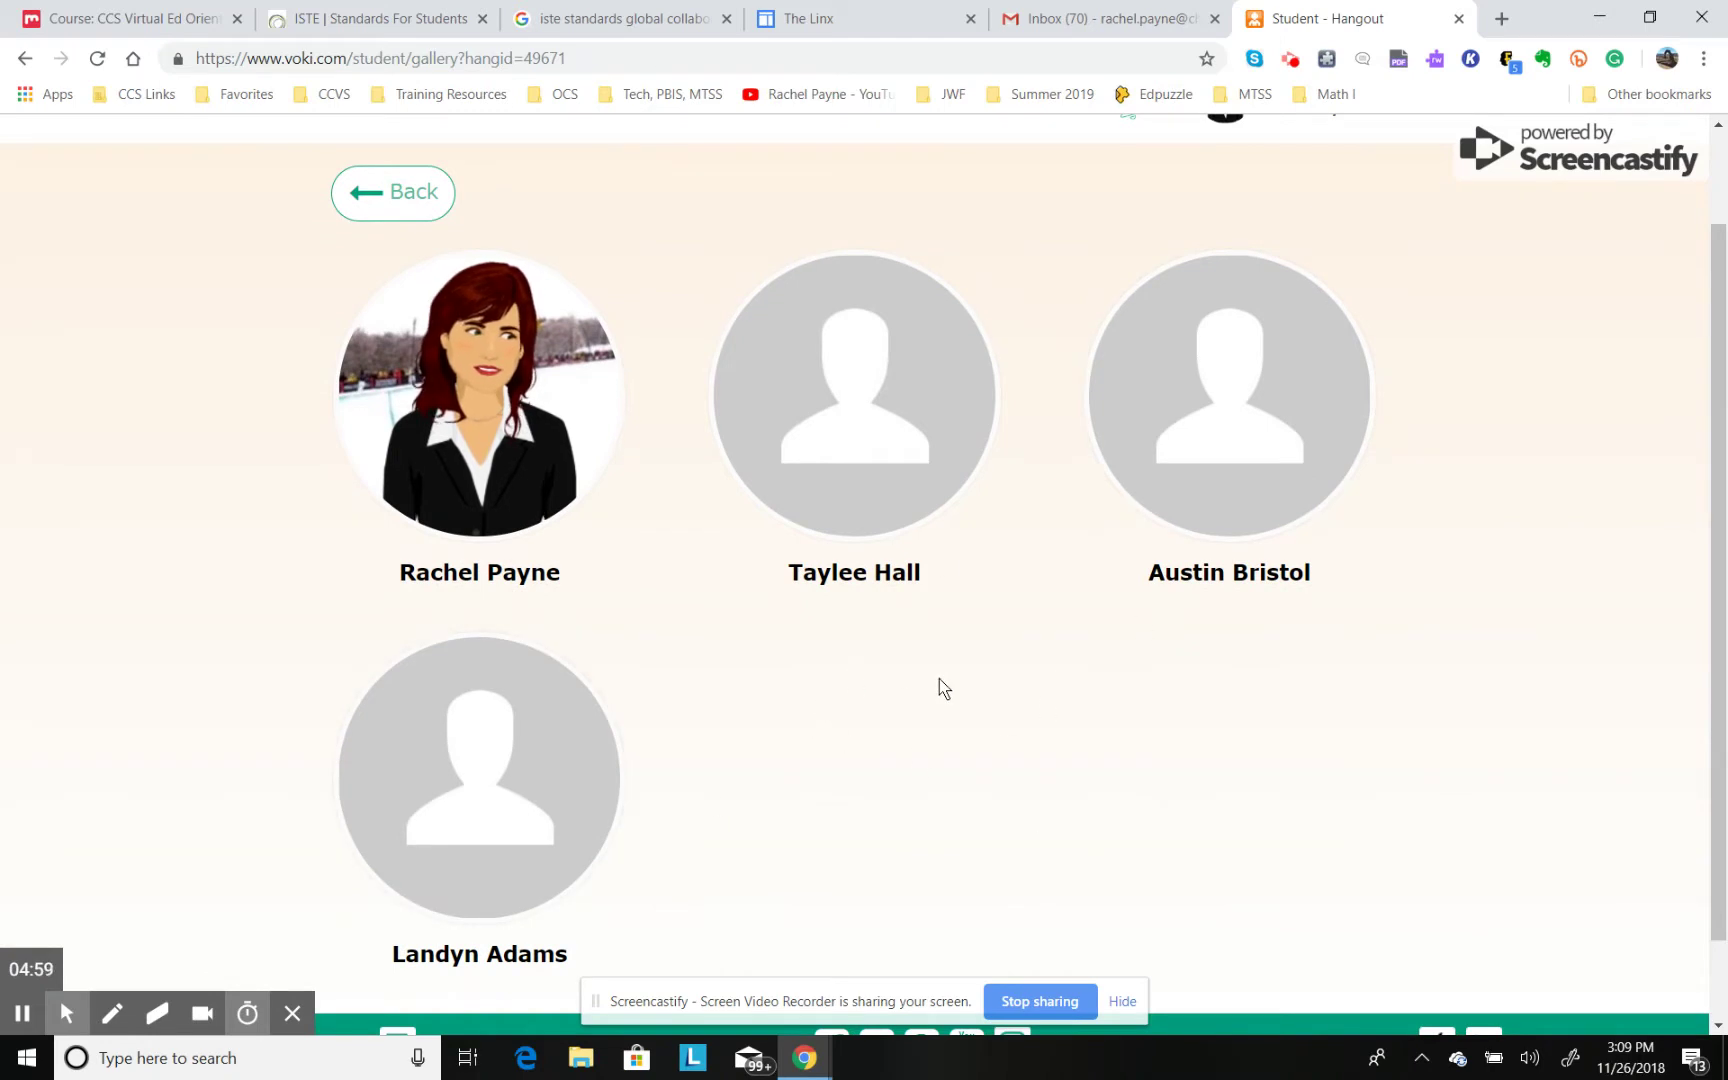
scroll(940, 688, up, 1)
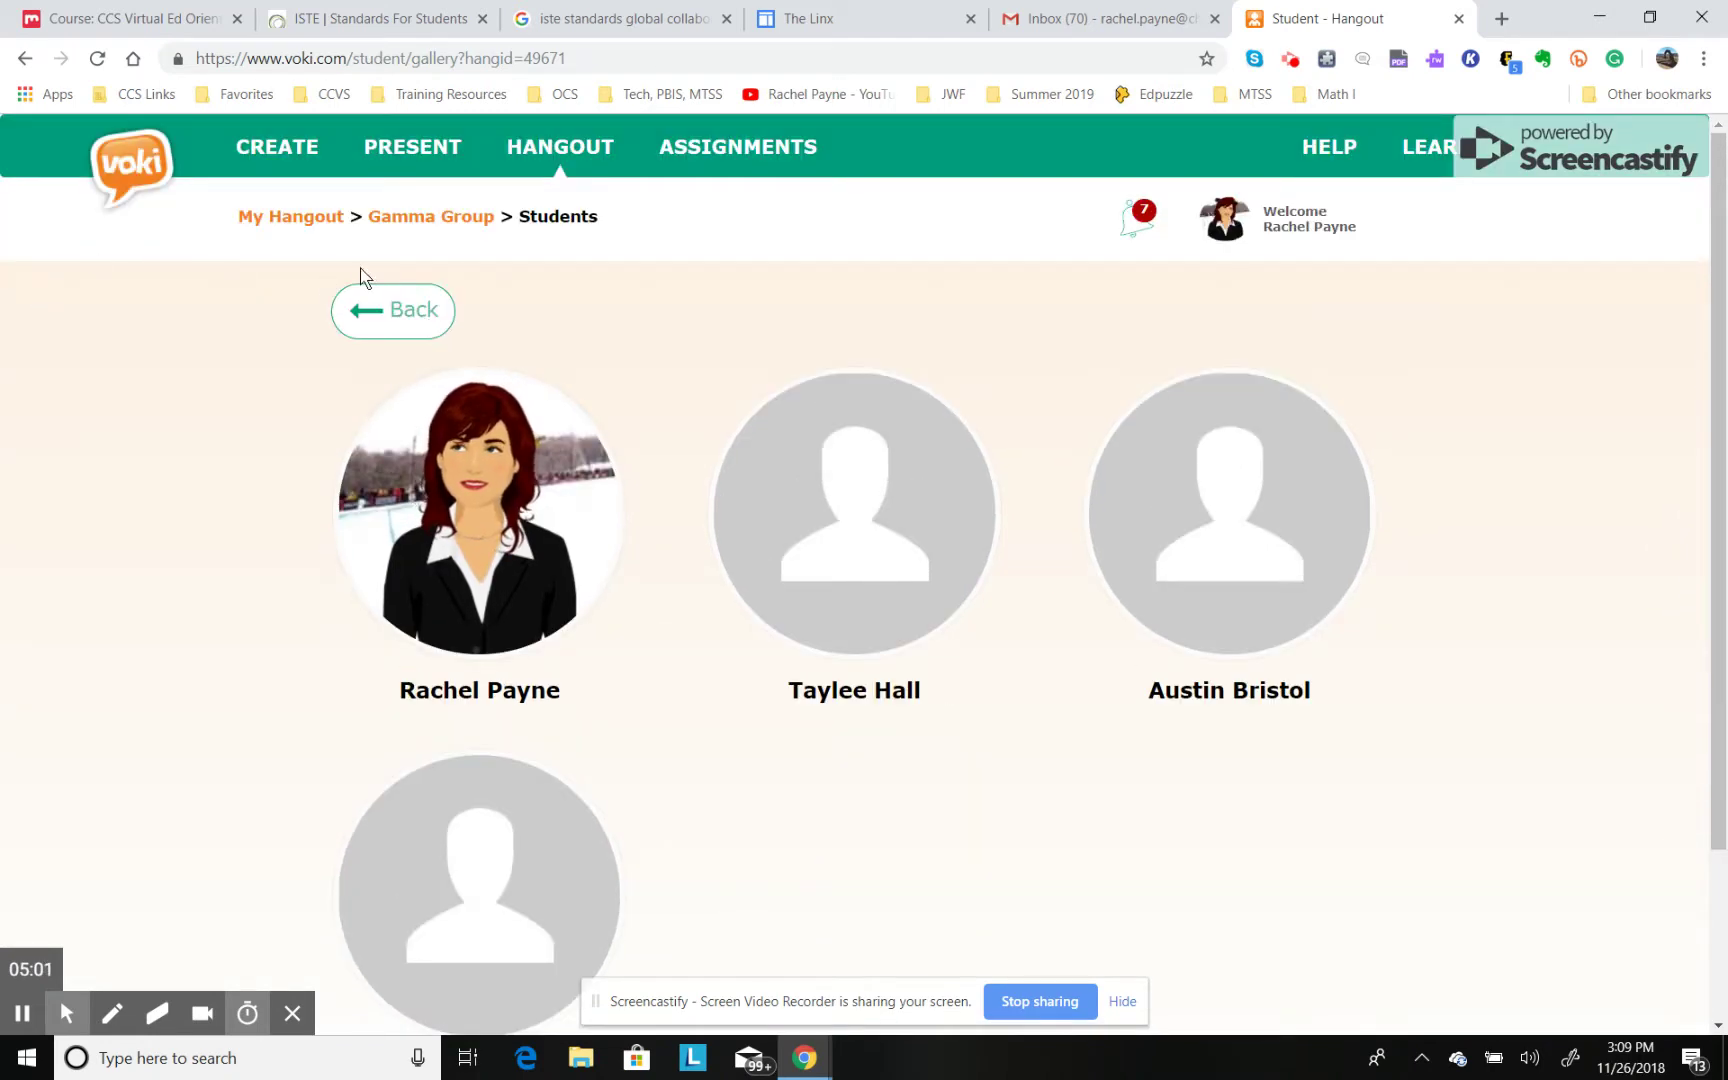
click(399, 329)
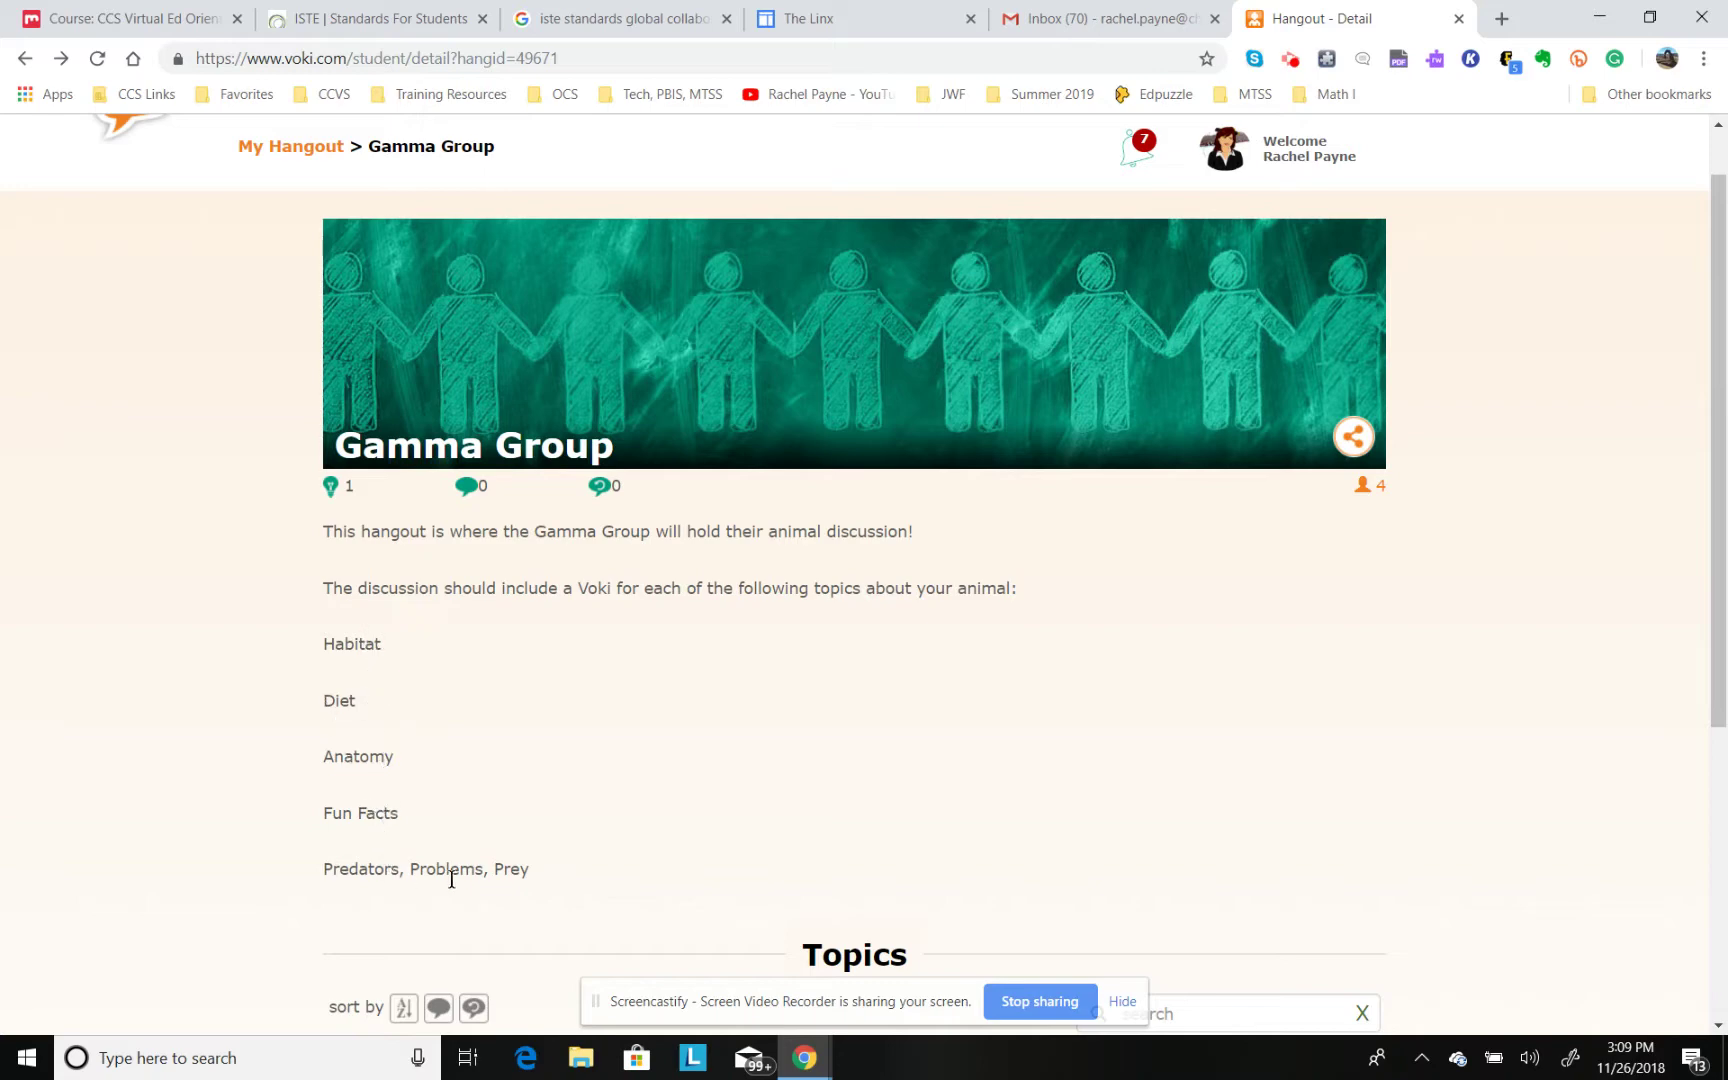
scroll(818, 733, down, 3)
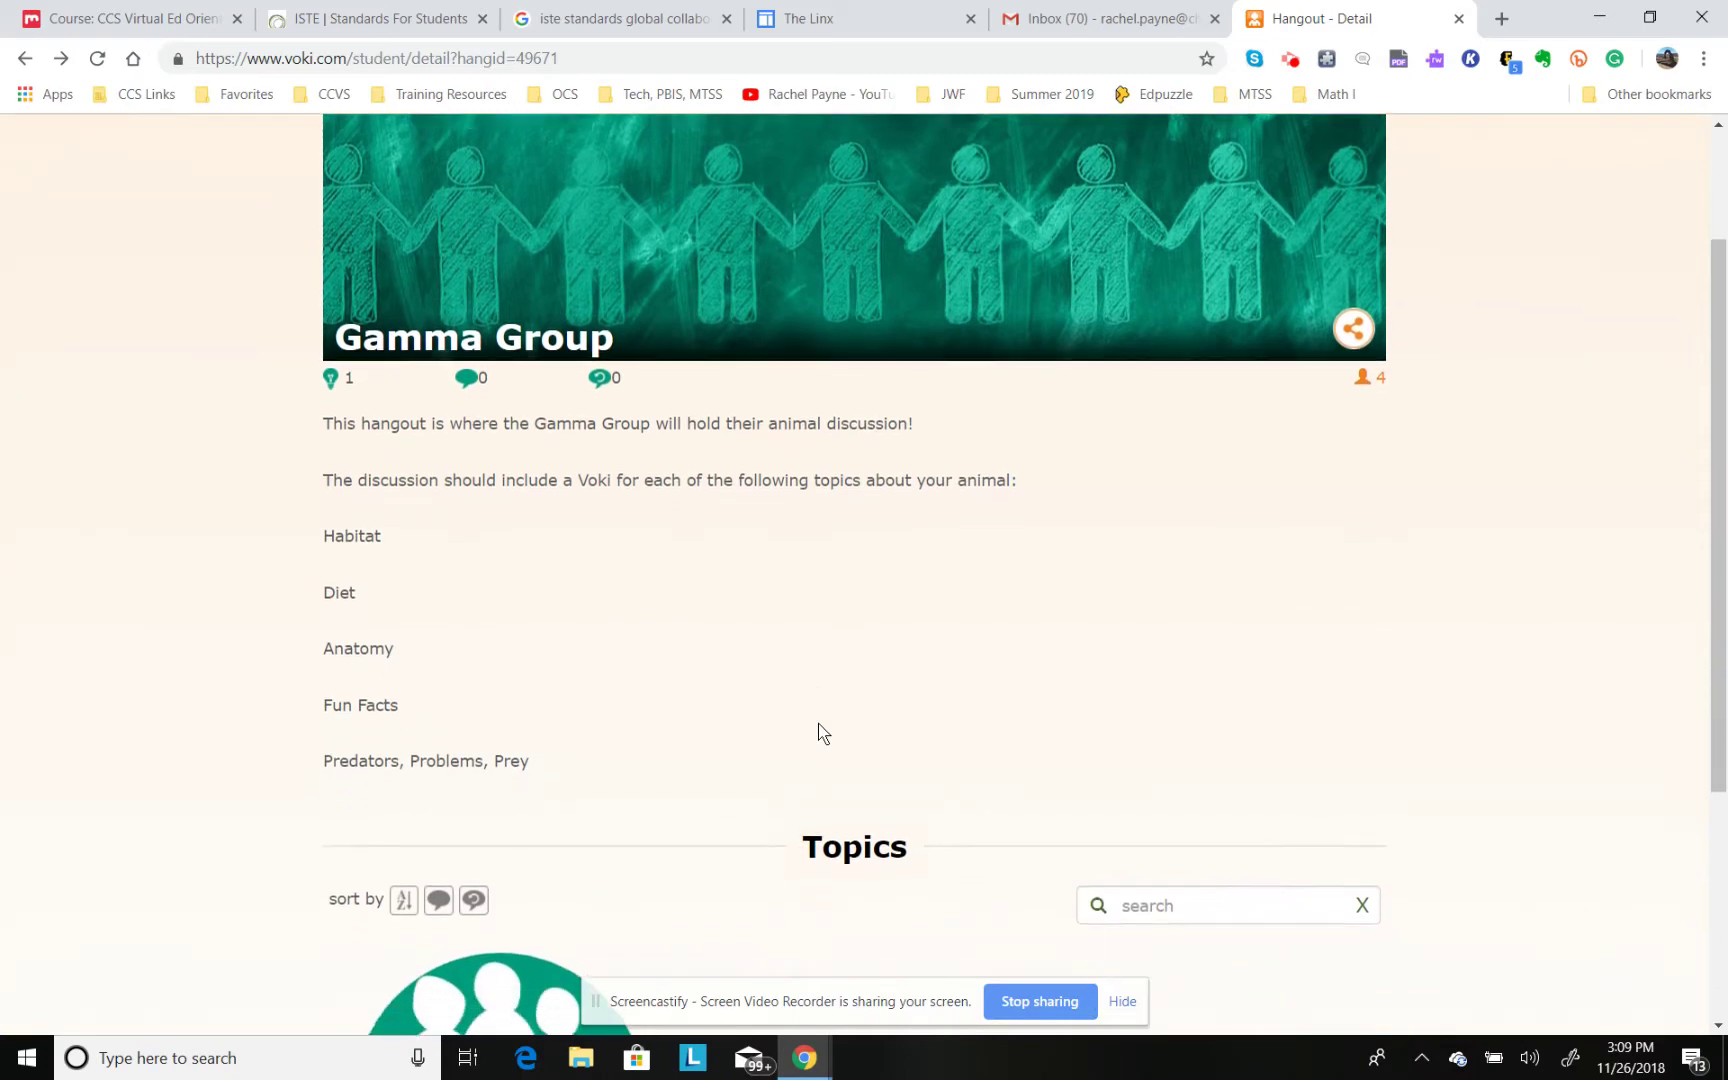
scroll(818, 733, down, 2)
mouse_move(563, 724)
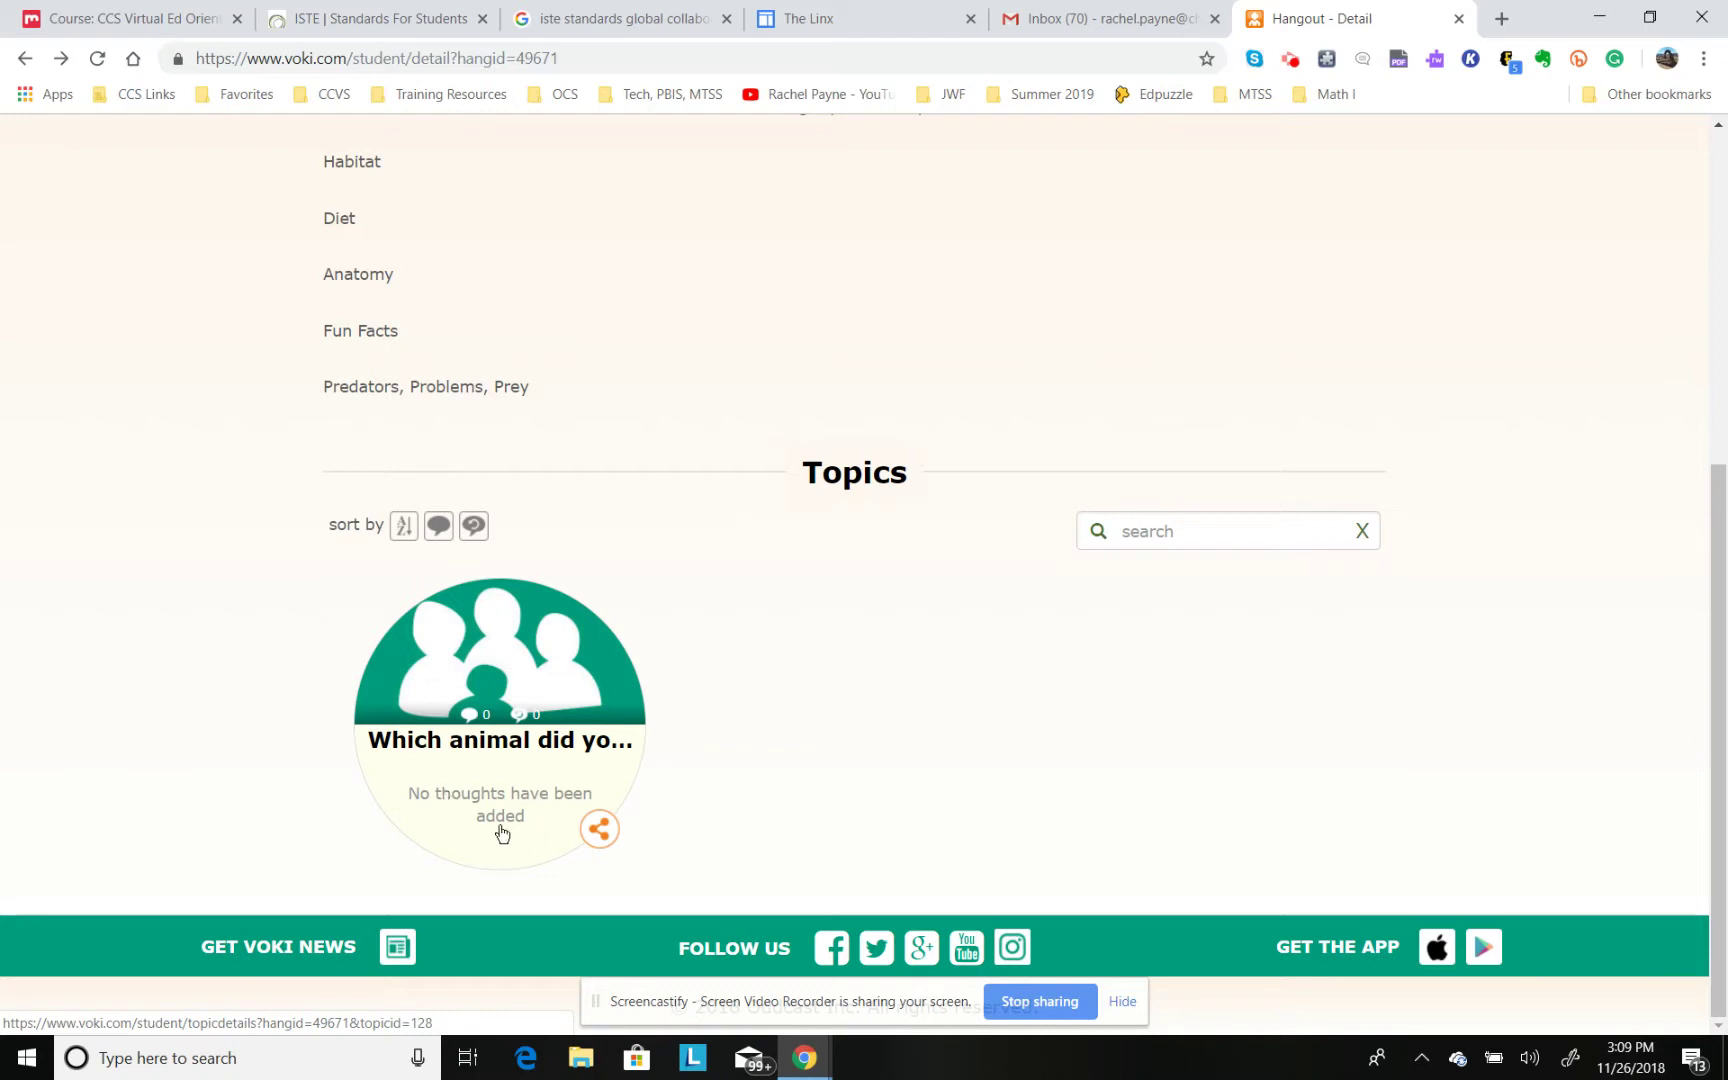
Open the 'Which animal did you choose?' topic and add a new thought.
click(515, 667)
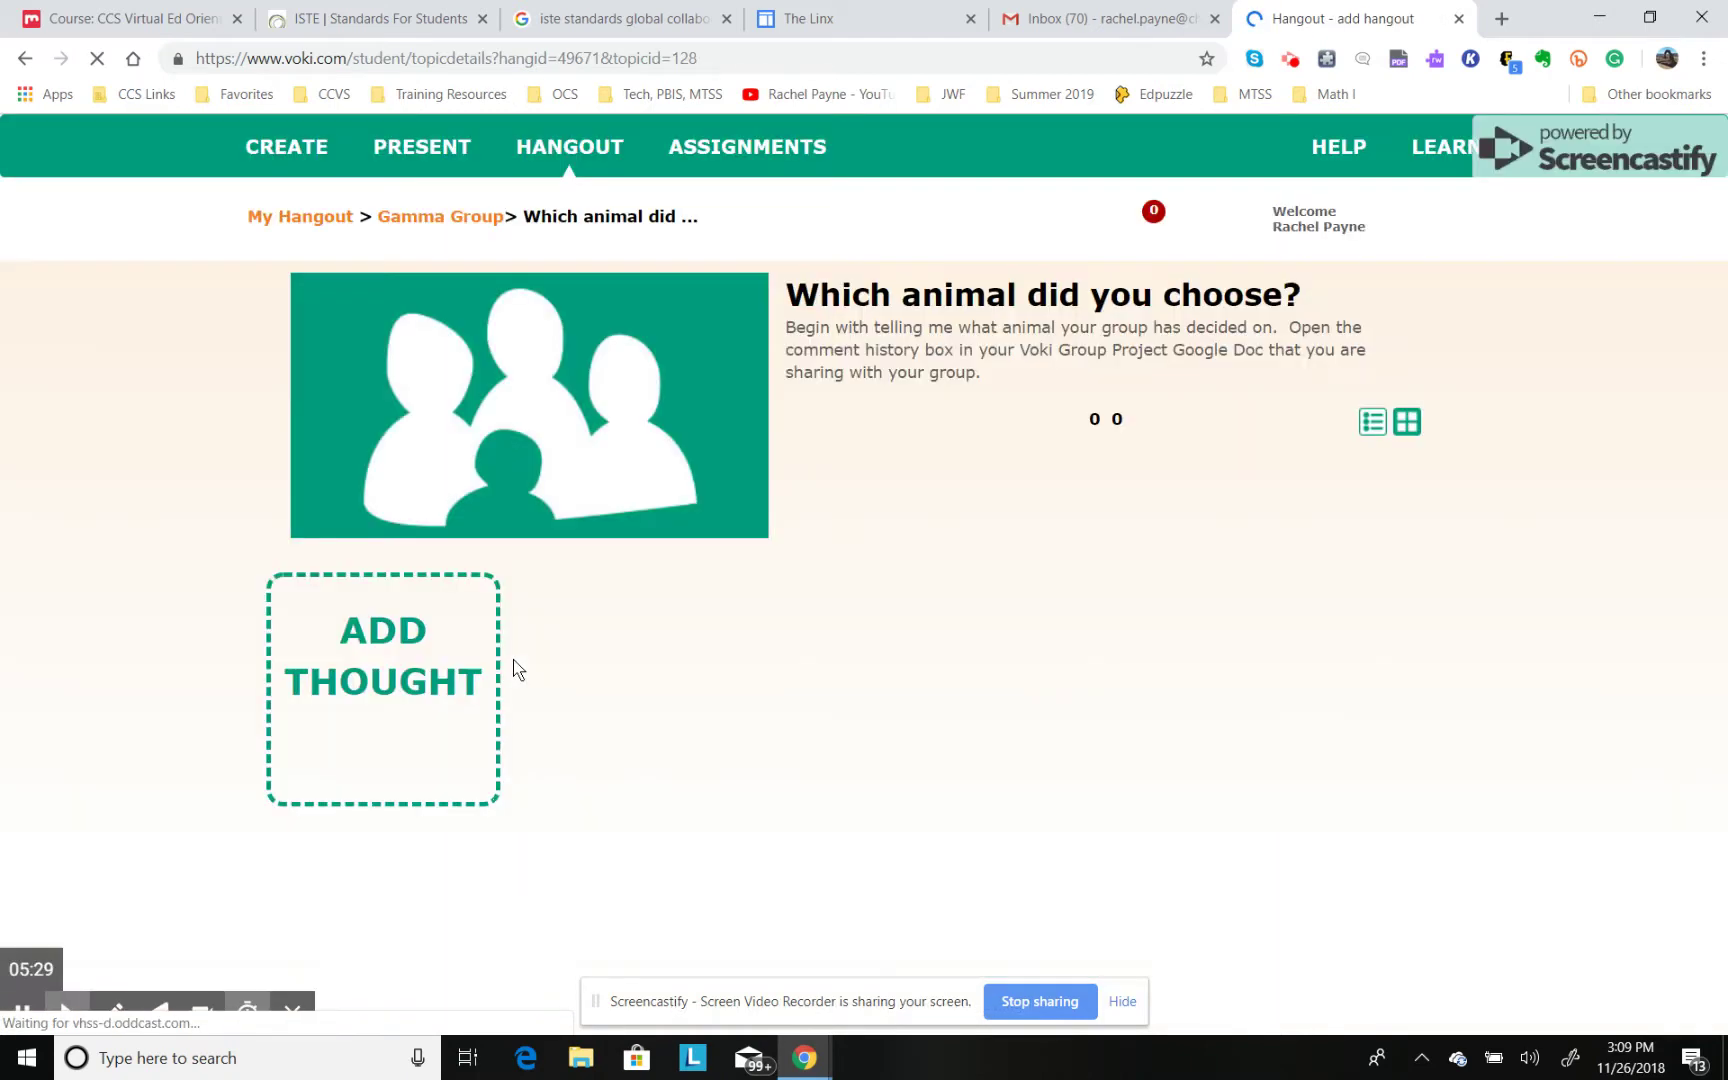
click(357, 731)
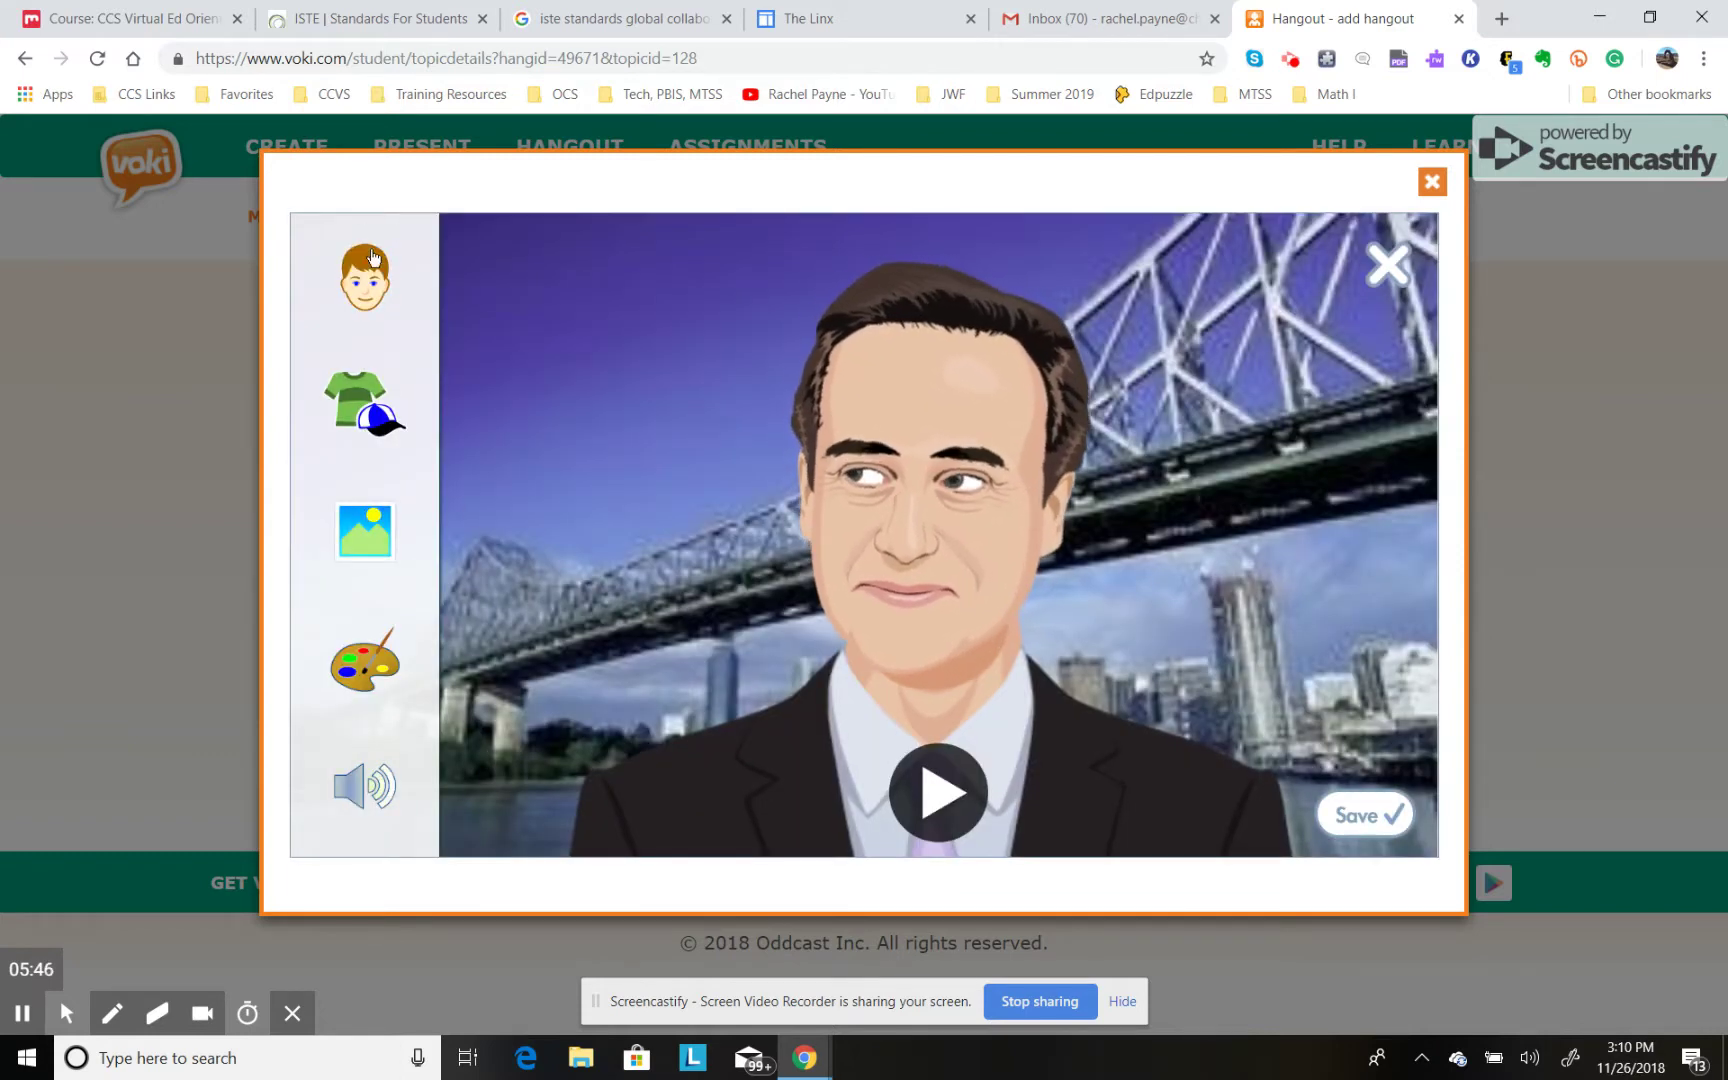
Make the thought's character Earl Bear from Animals, after briefly trying Abraham Lincoln.
click(378, 290)
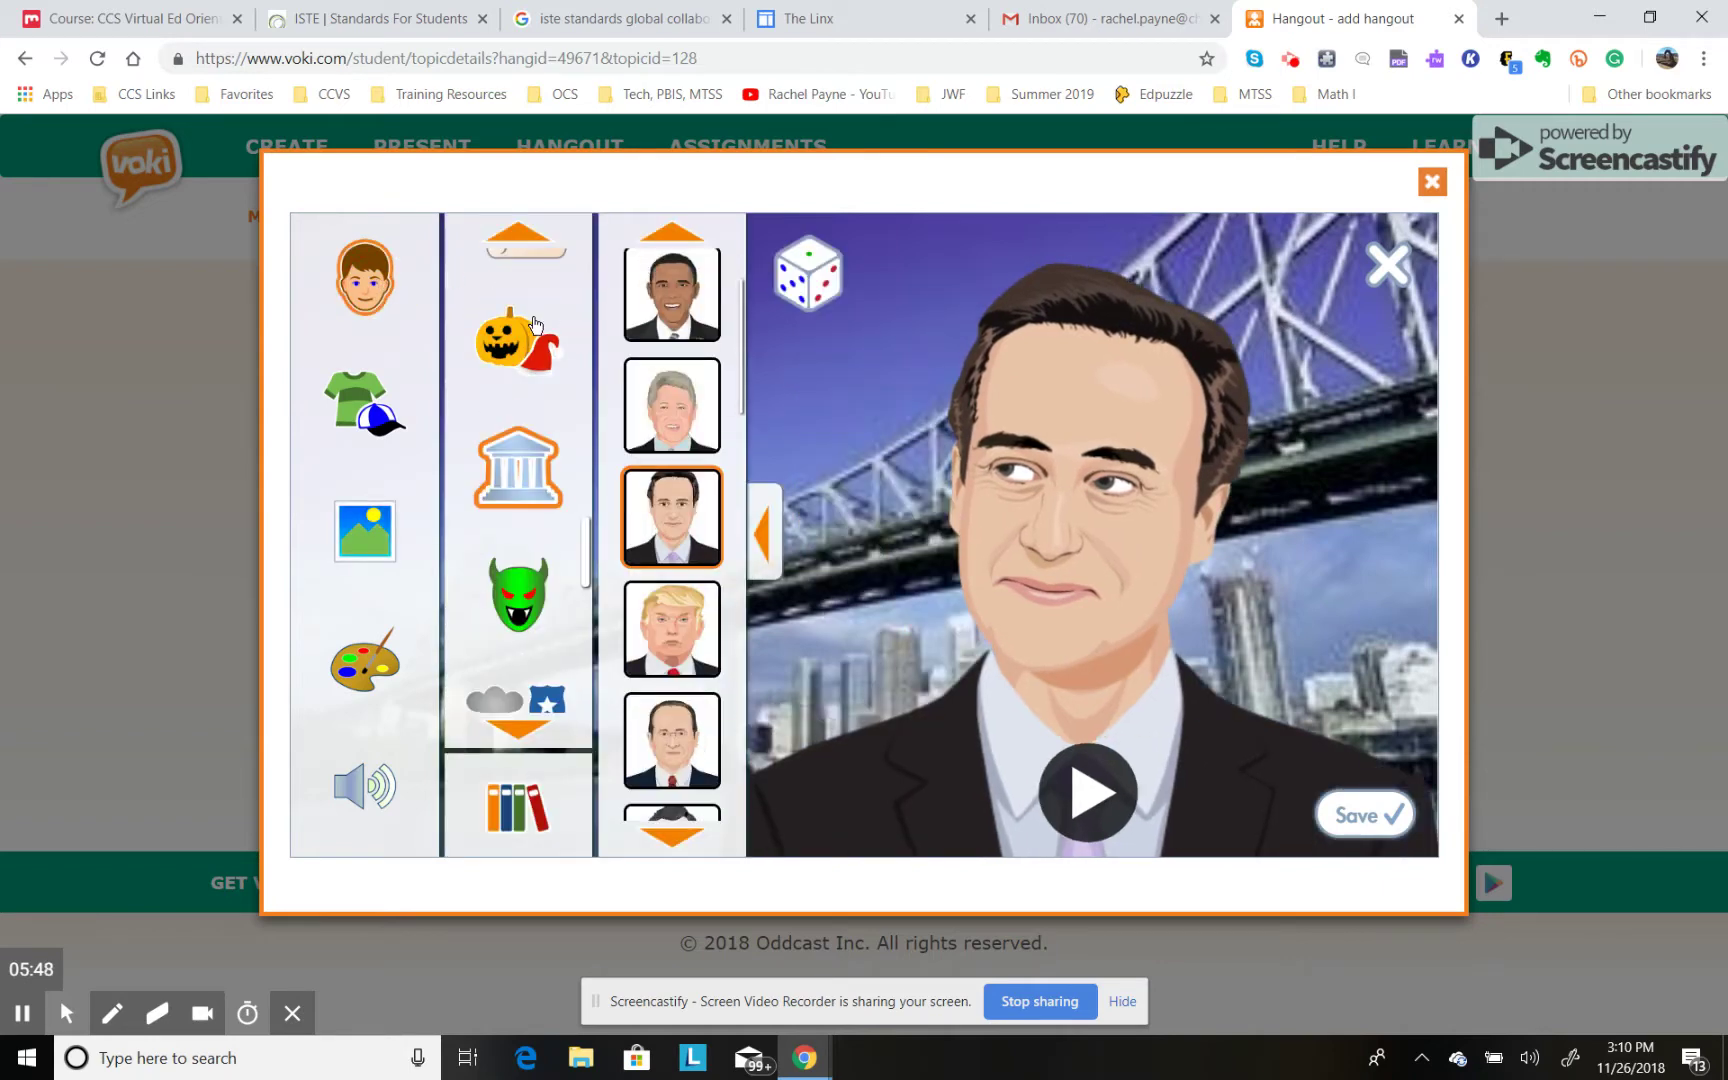
click(538, 257)
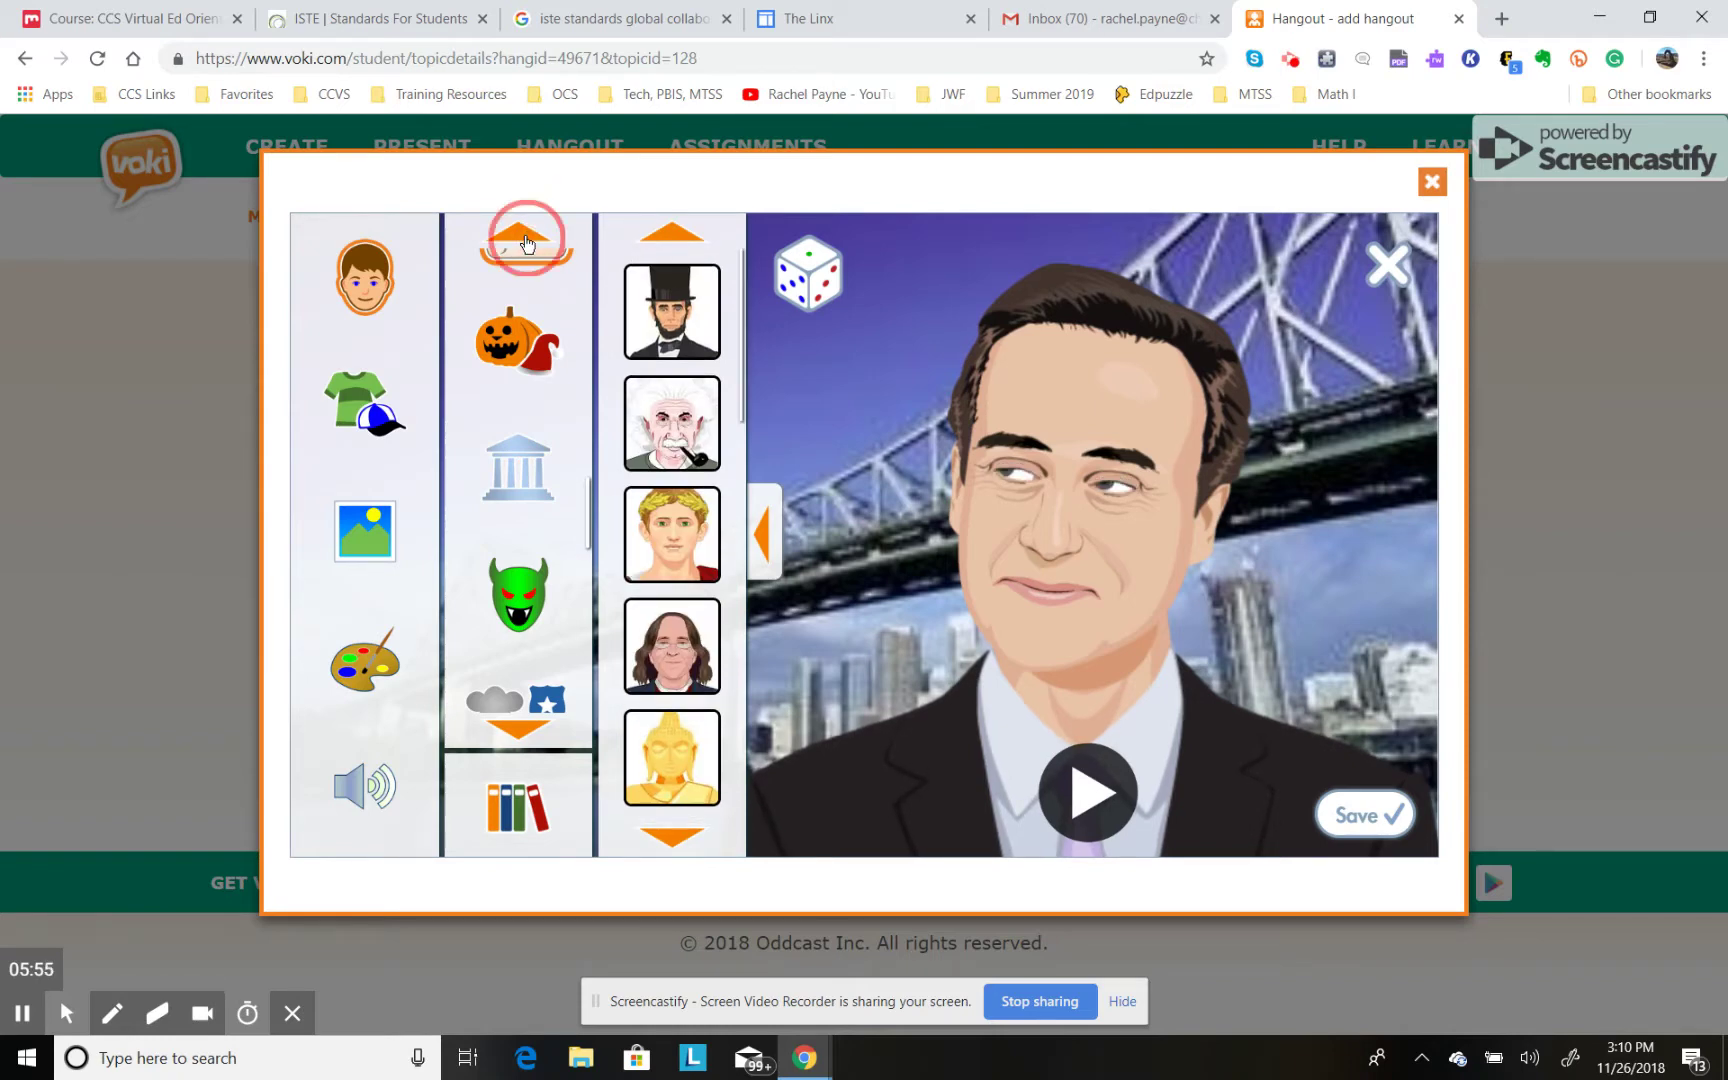
click(671, 323)
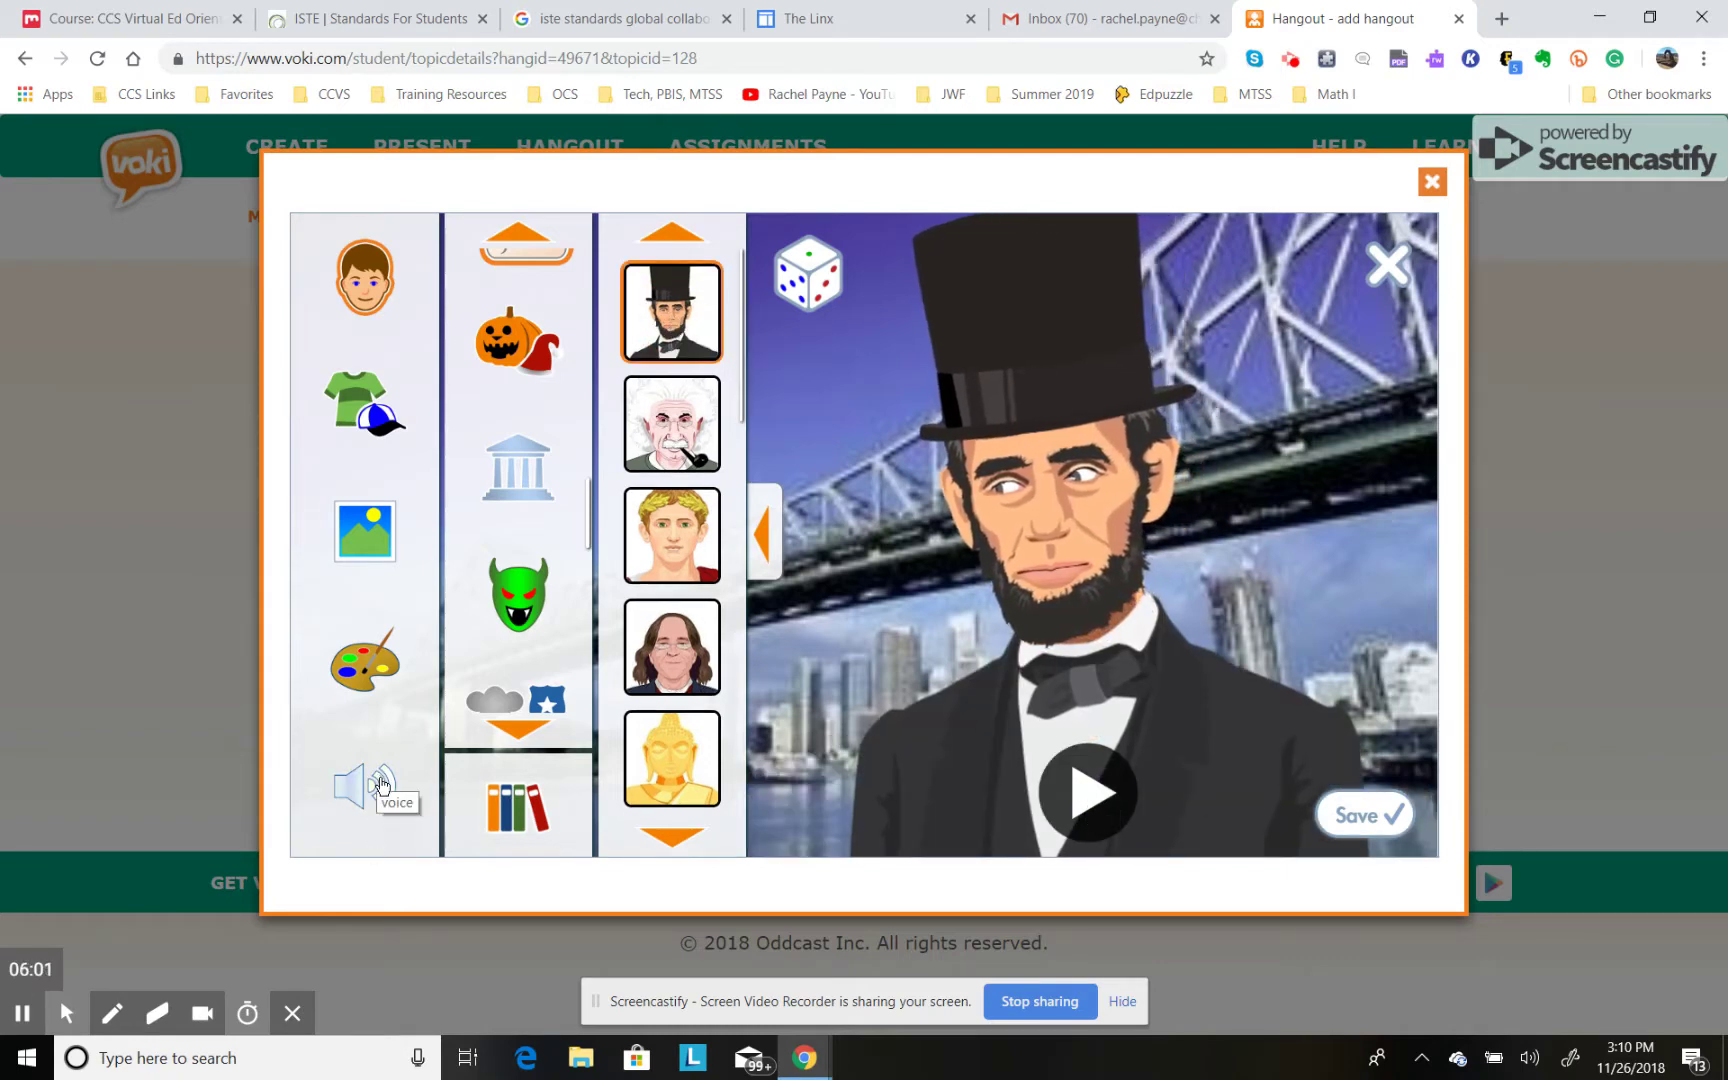
click(379, 781)
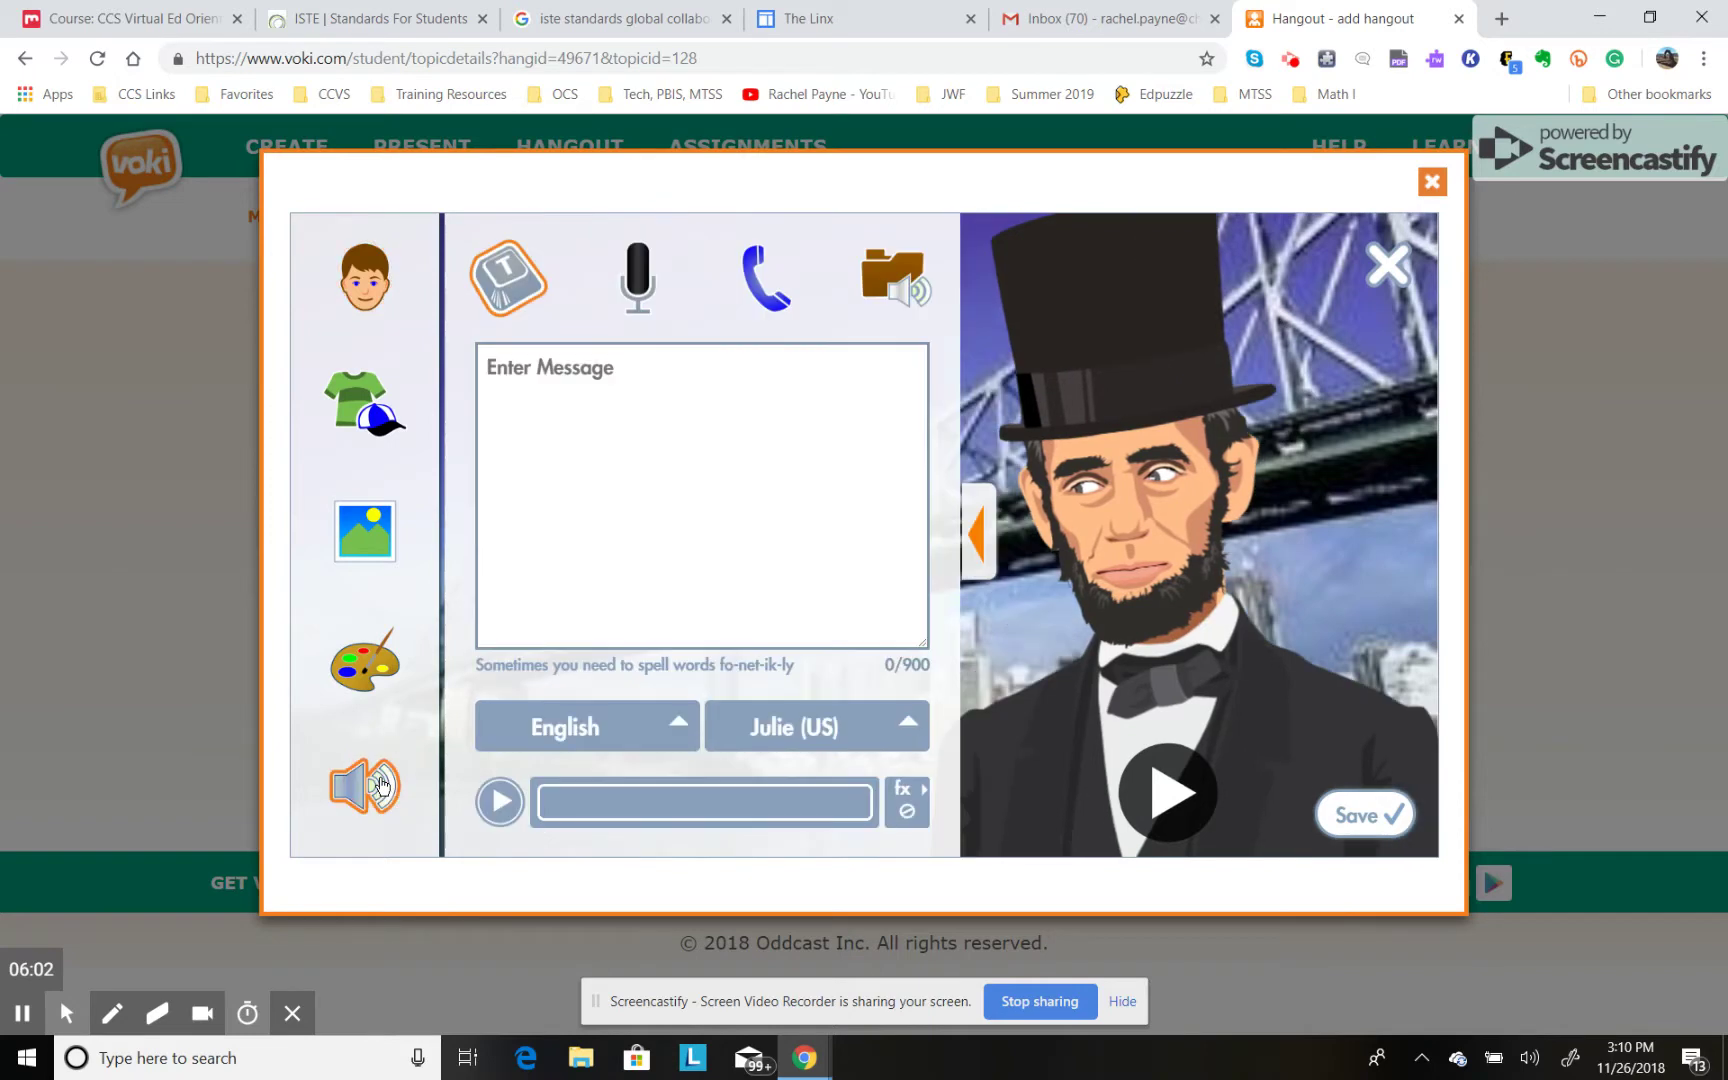
click(353, 267)
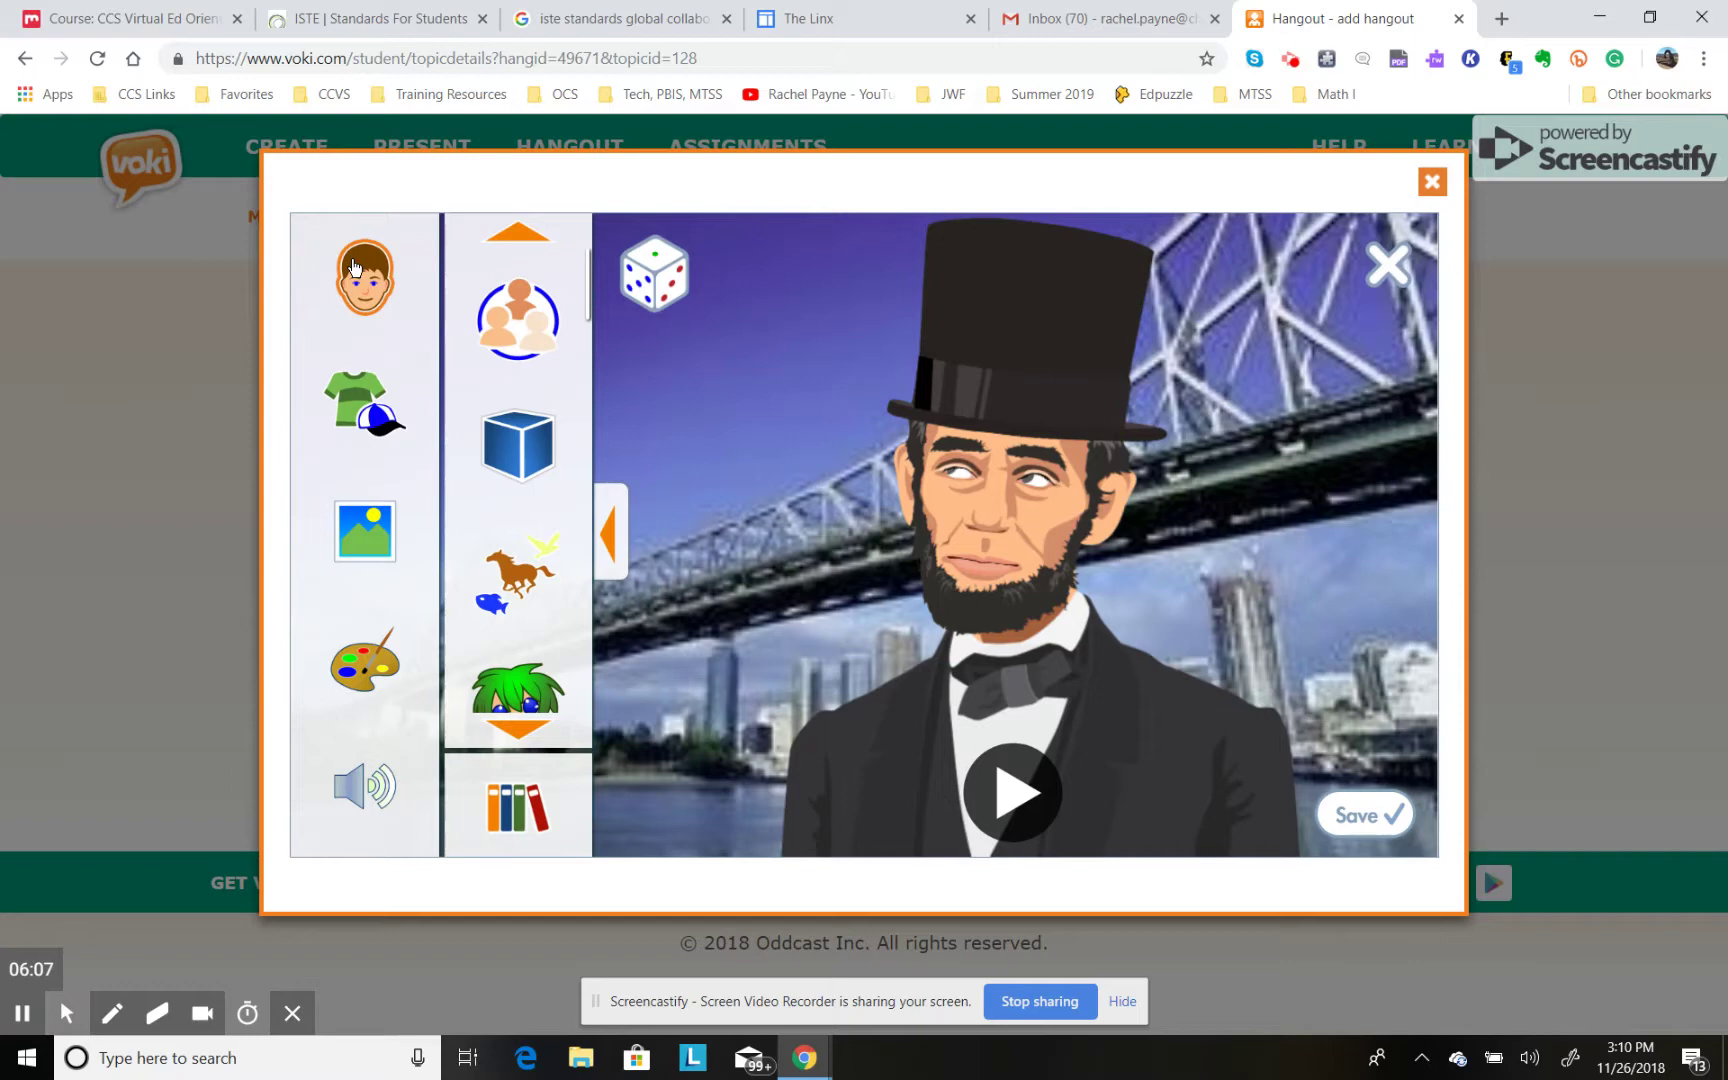
click(540, 588)
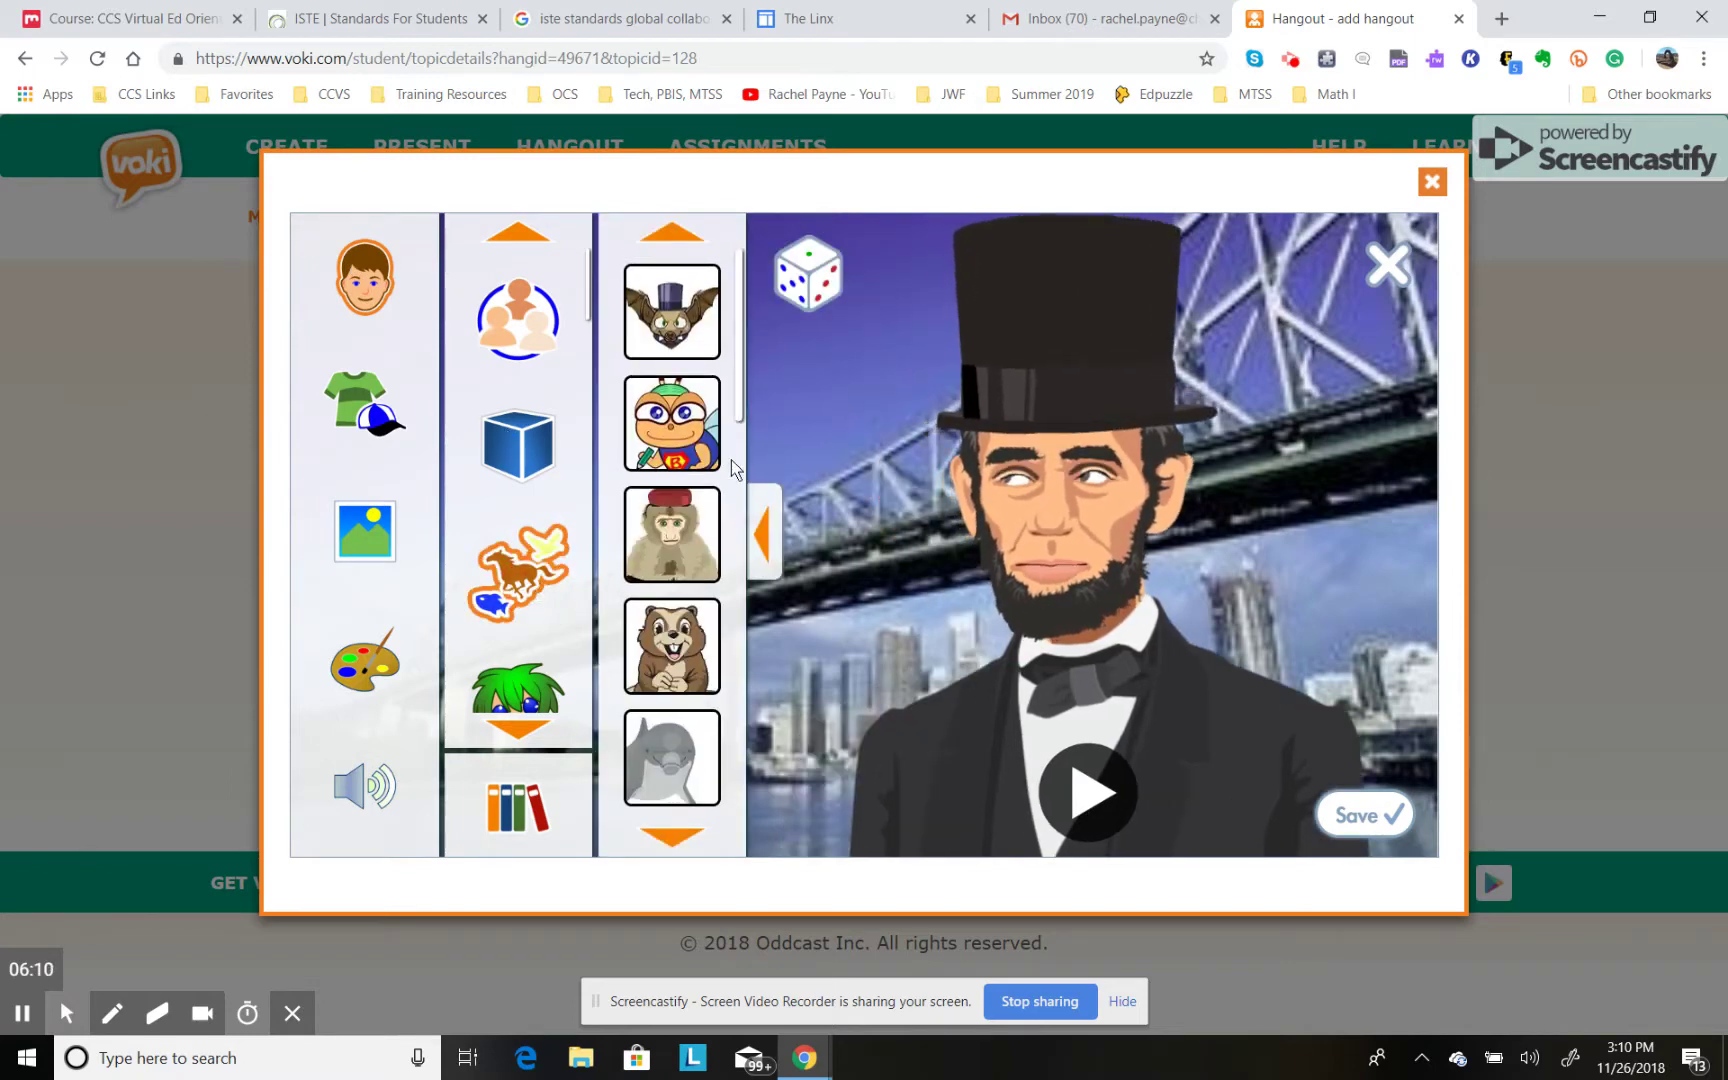
scroll(698, 614, down, 1)
scroll(698, 614, down, 3)
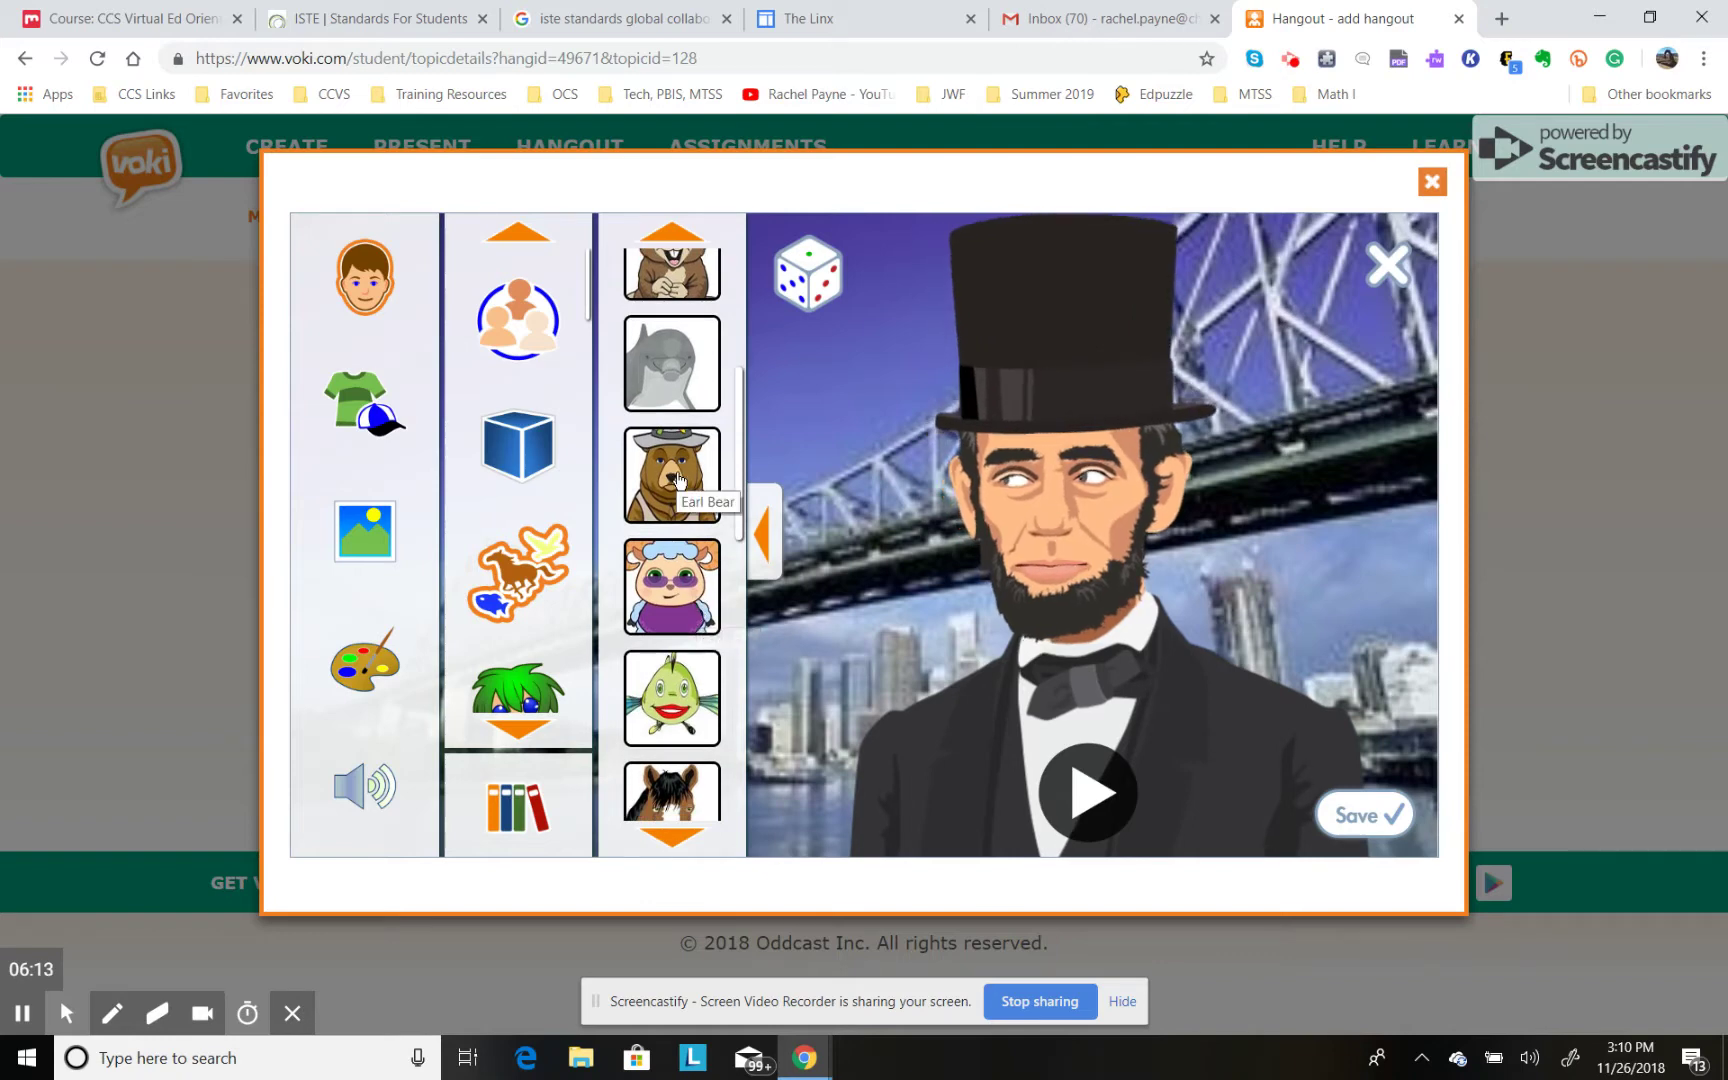
click(679, 480)
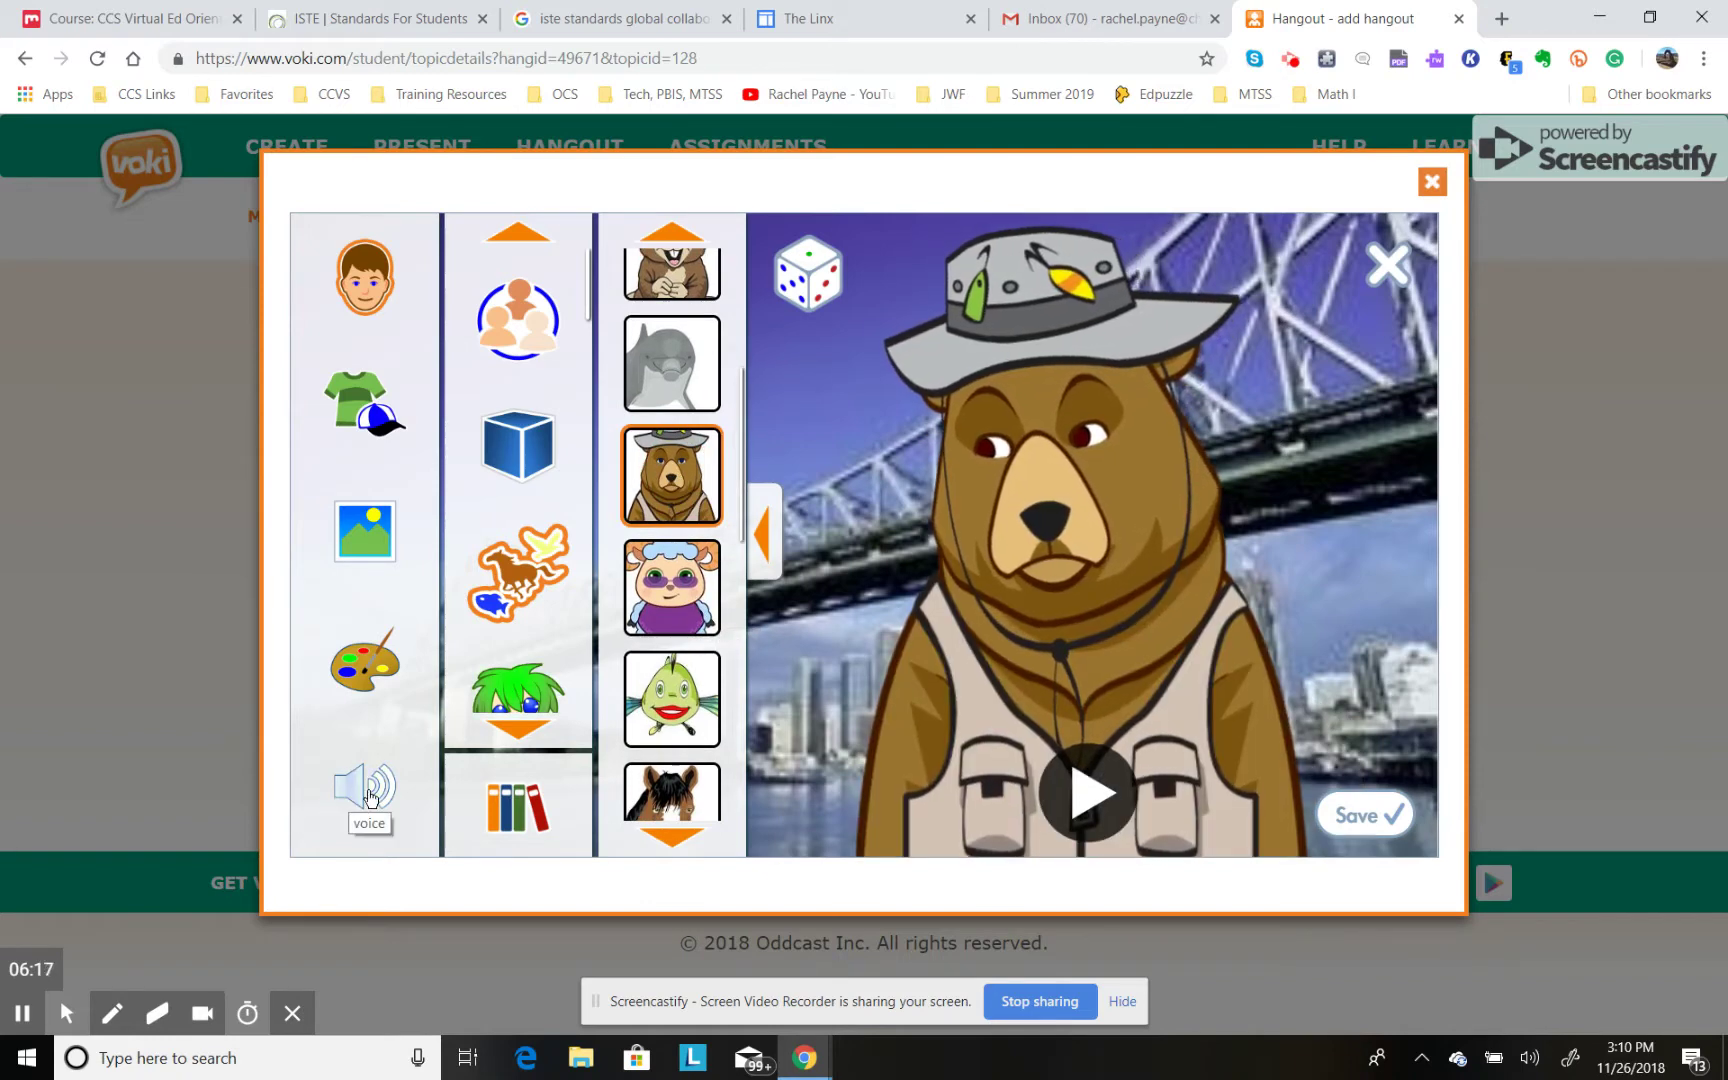
Record a microphone voice message for Earl Bear and save the bear Voki.
click(369, 797)
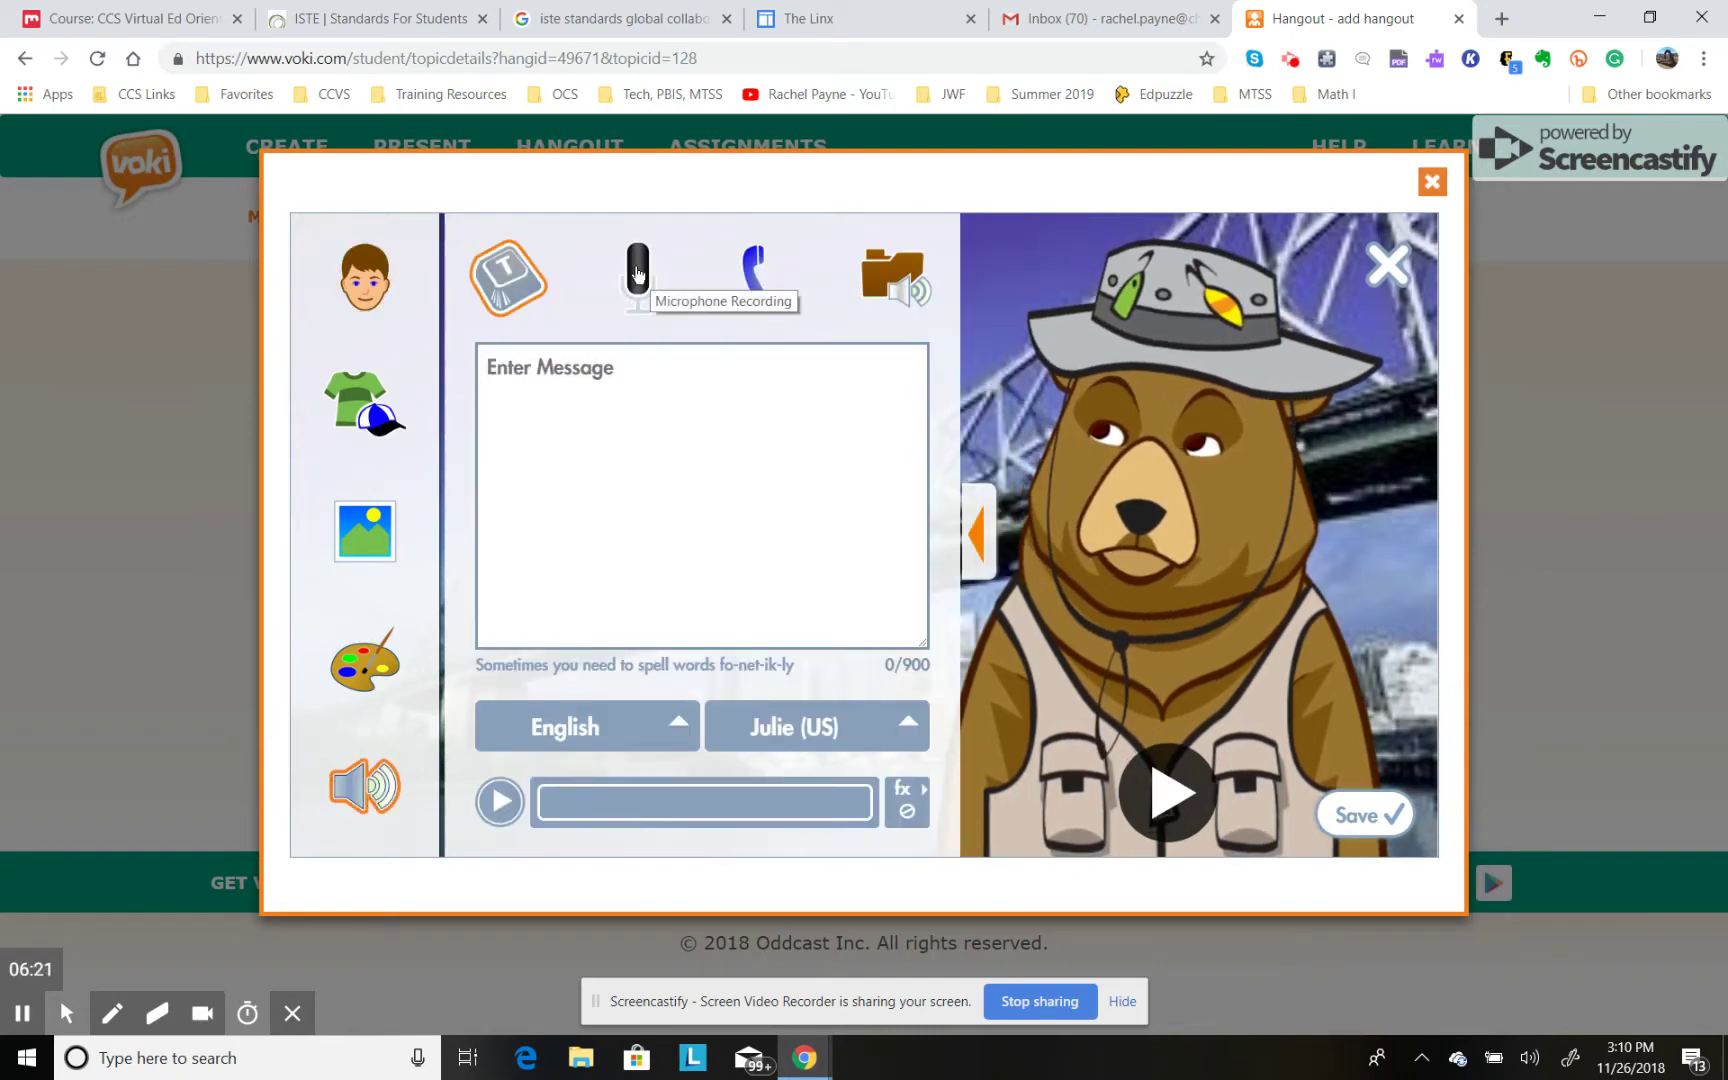
click(636, 272)
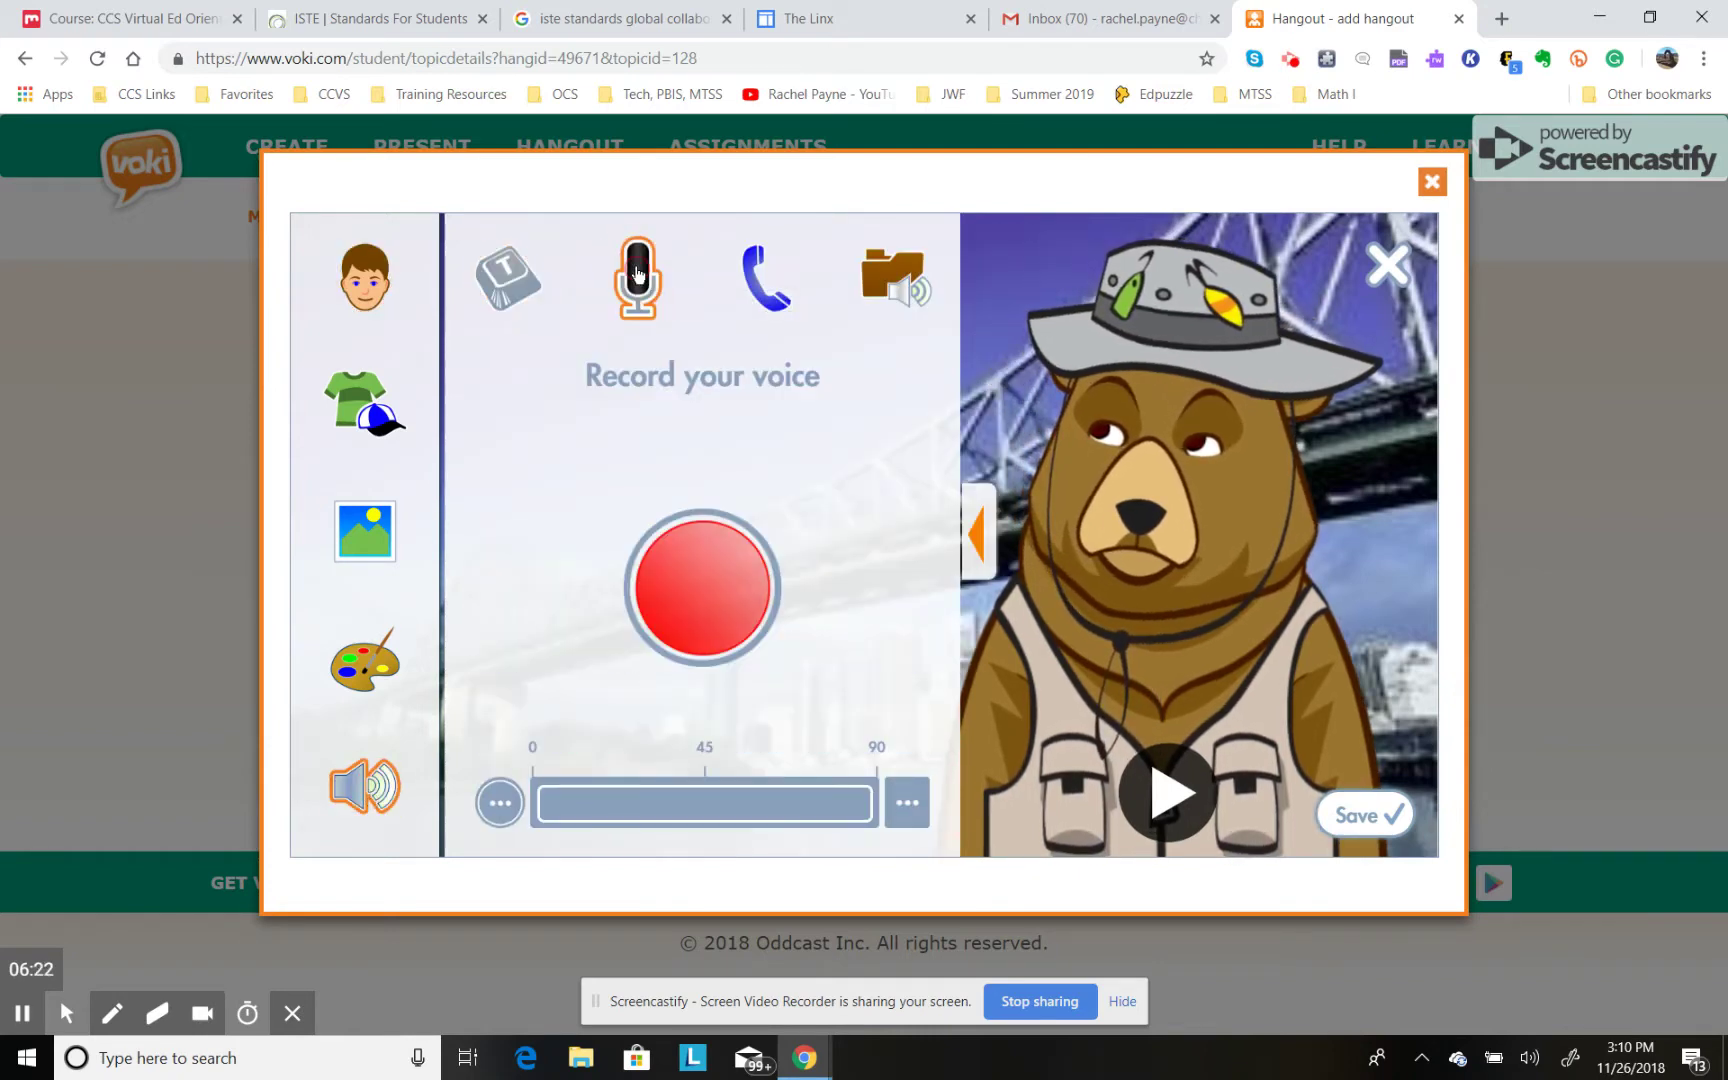
click(720, 583)
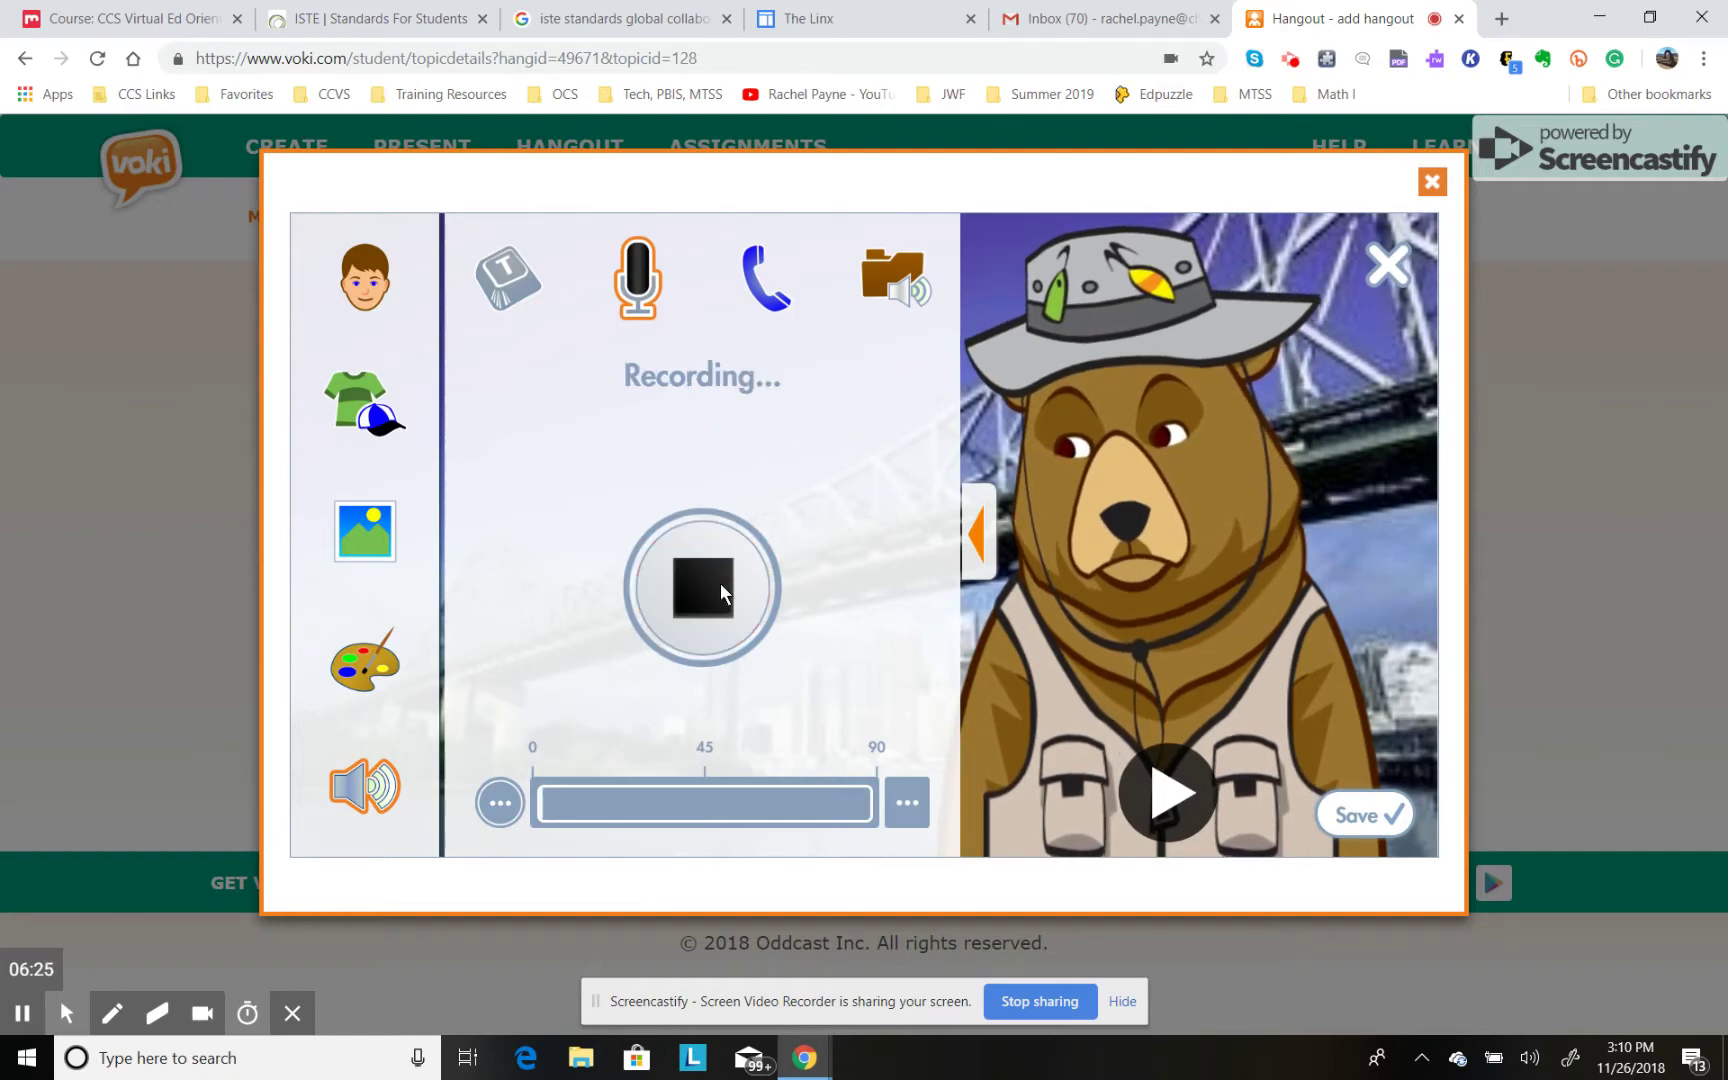
click(720, 583)
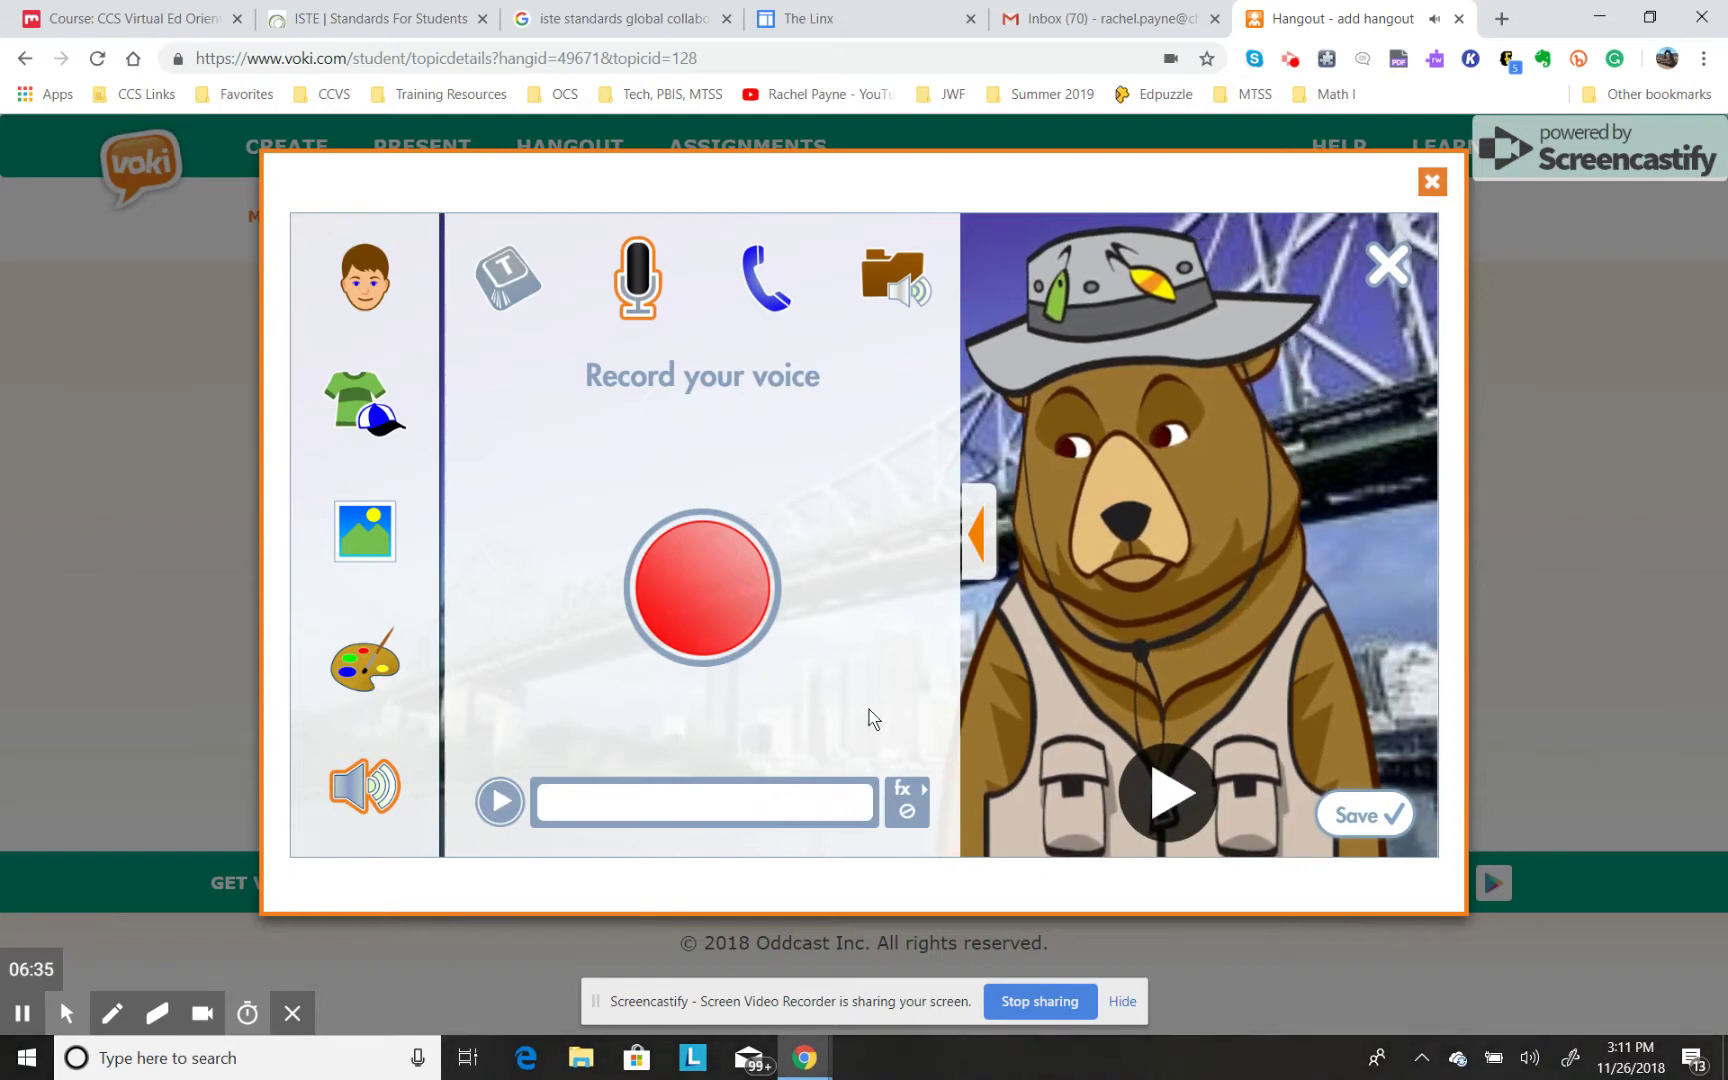
click(1360, 838)
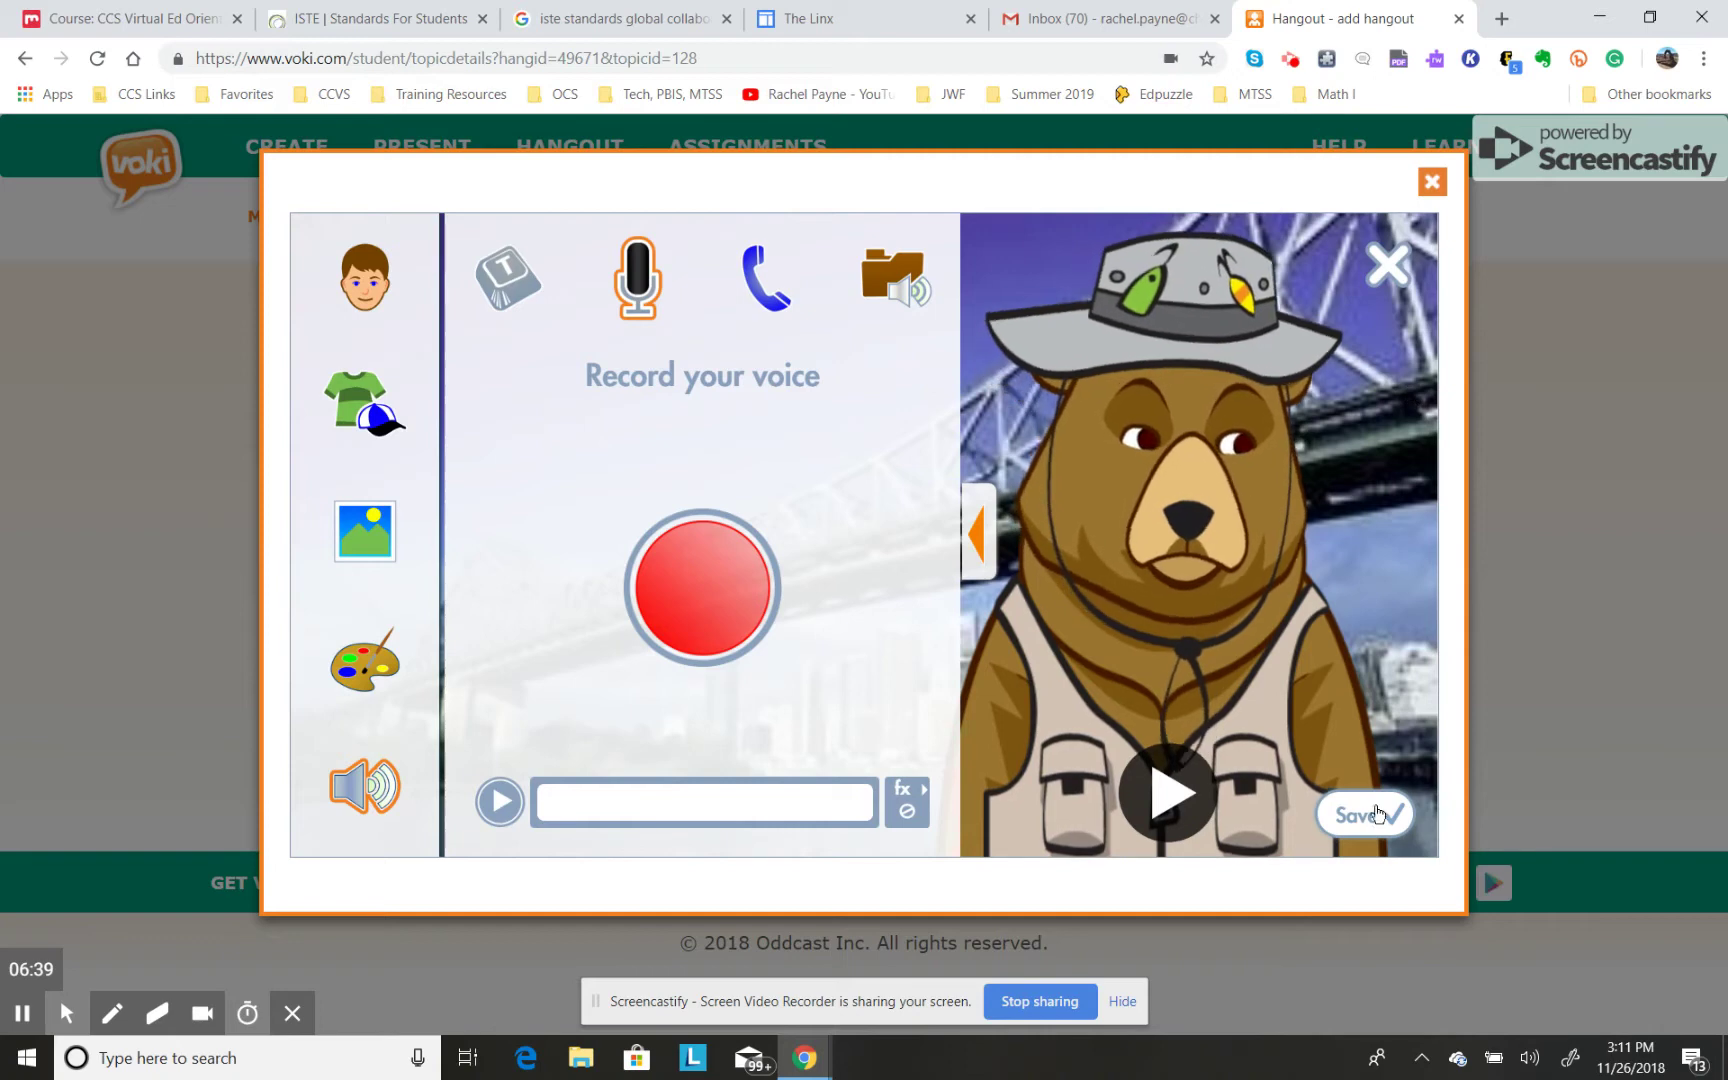
Save the bear Voki as a thought in 'Which animal did you choose?' and show thoughts in Tile View.
click(1358, 815)
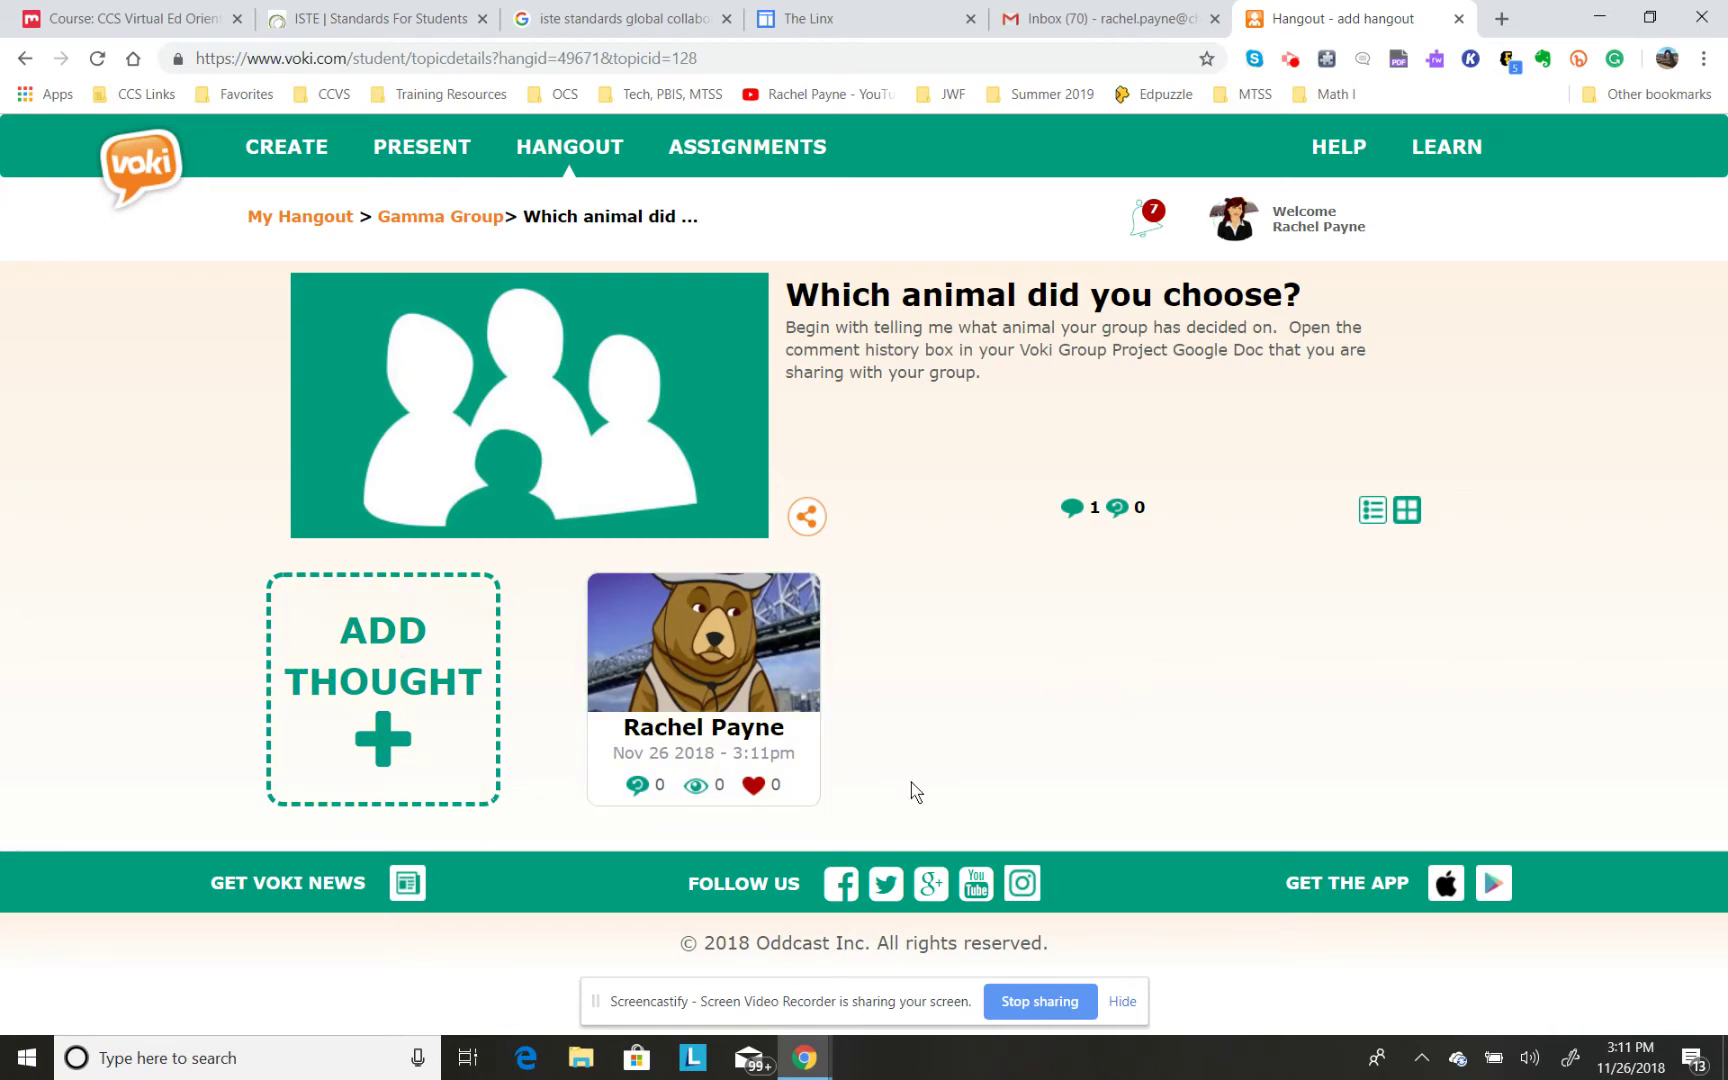
click(1408, 512)
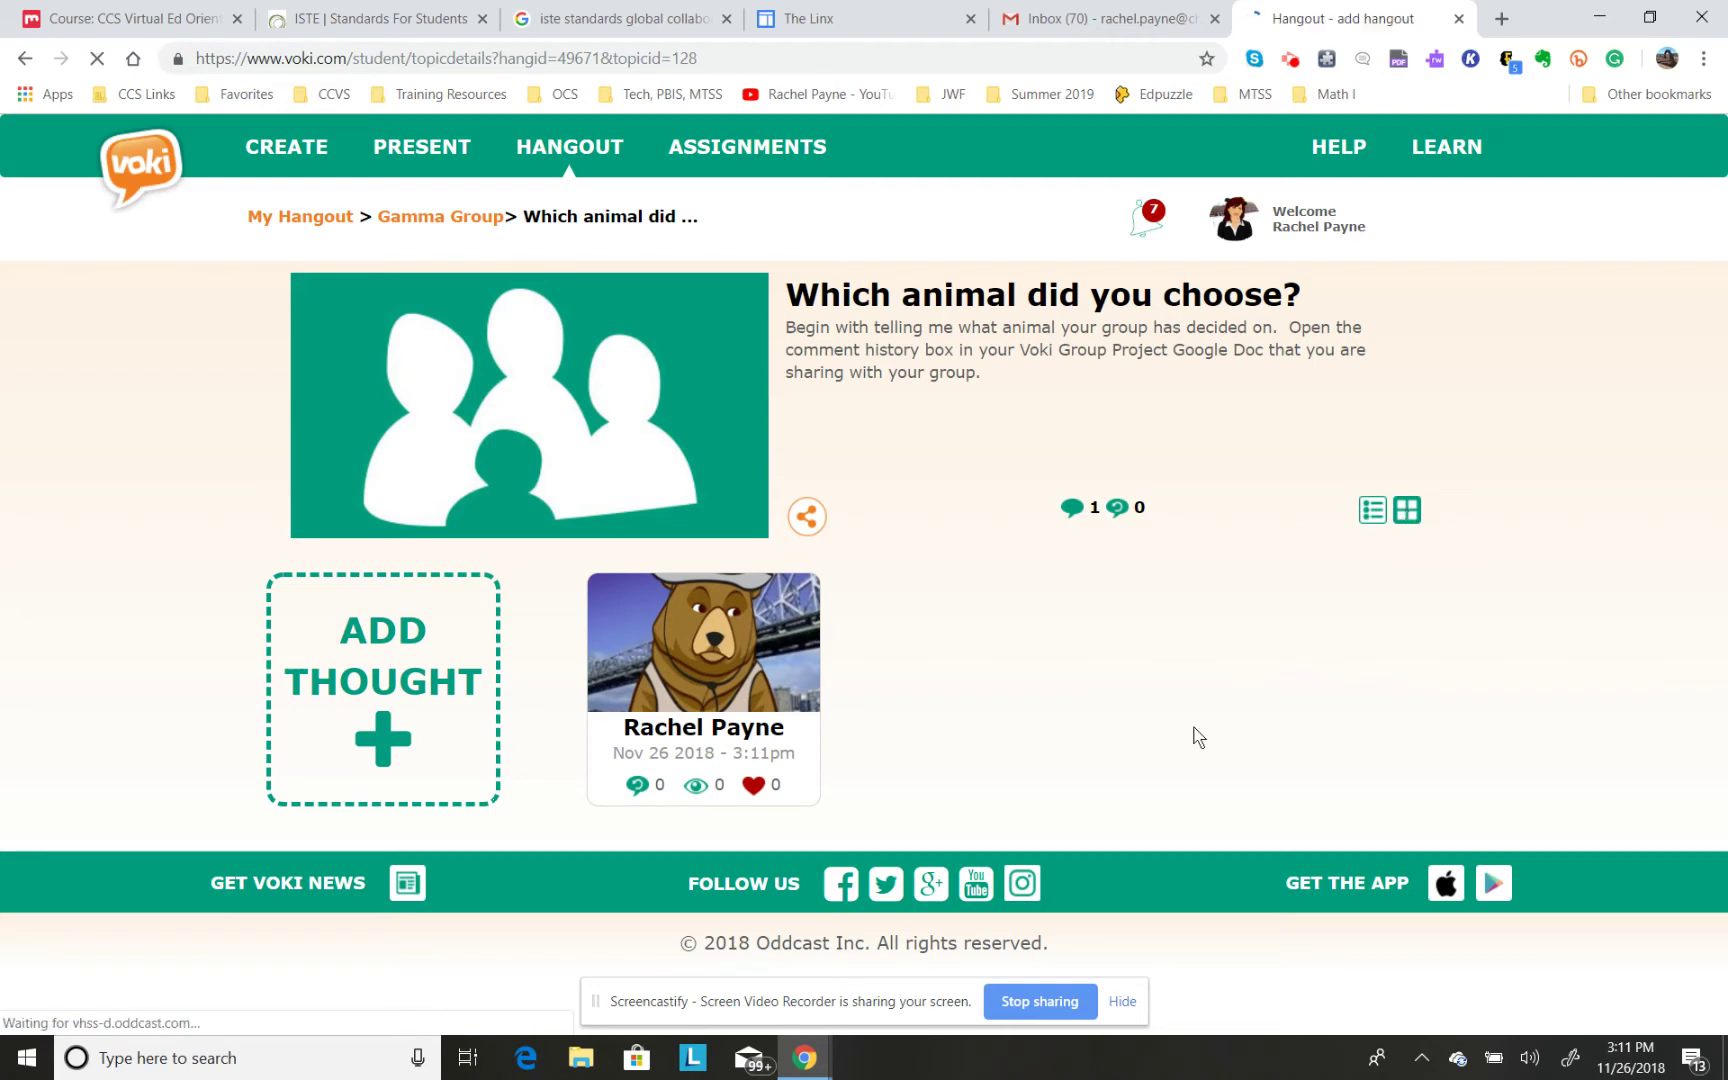